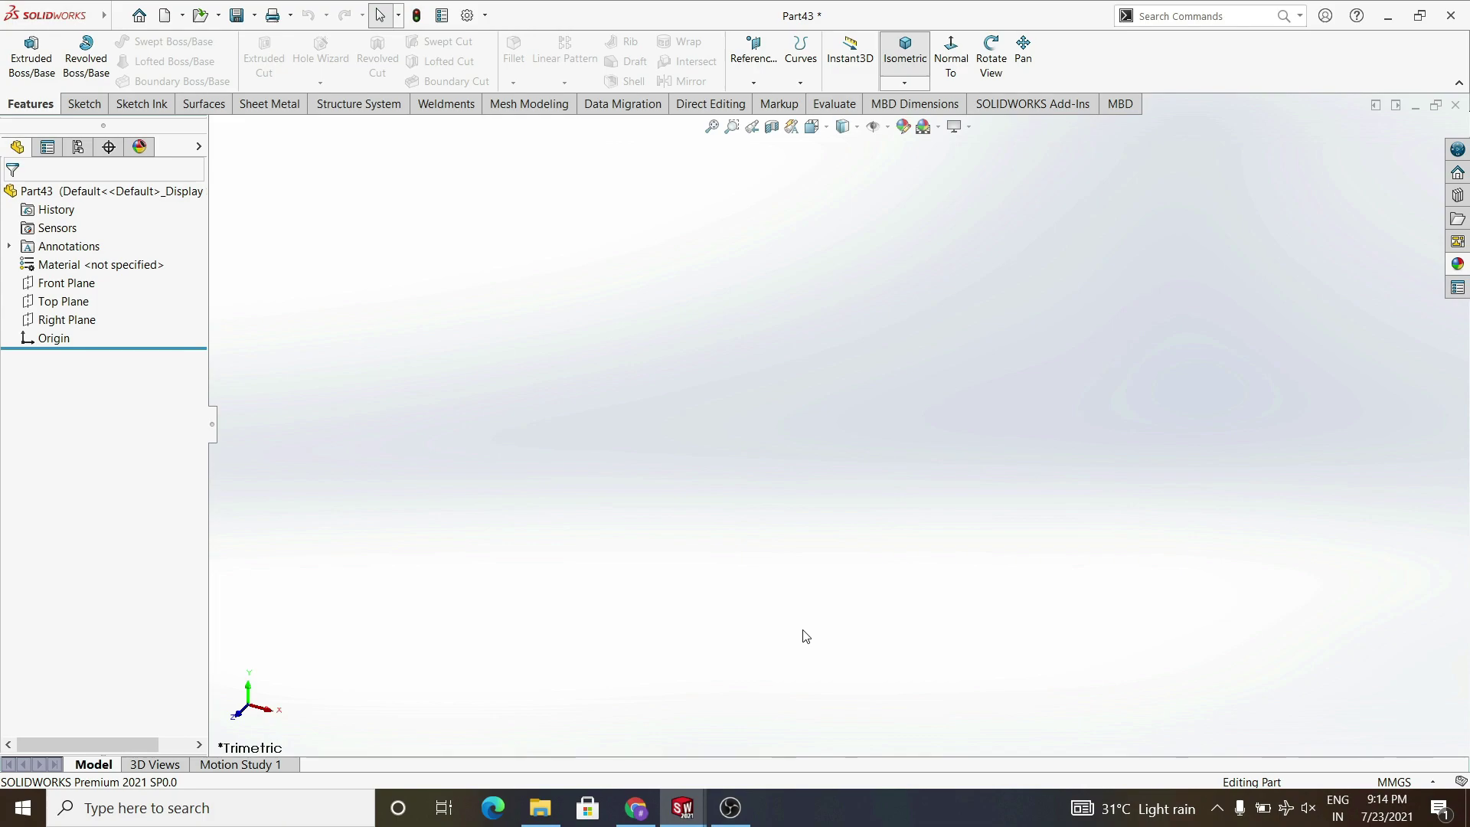
- Switch to the Cylinder cover part and inspect it from both sides
right_click(682, 808)
click(692, 745)
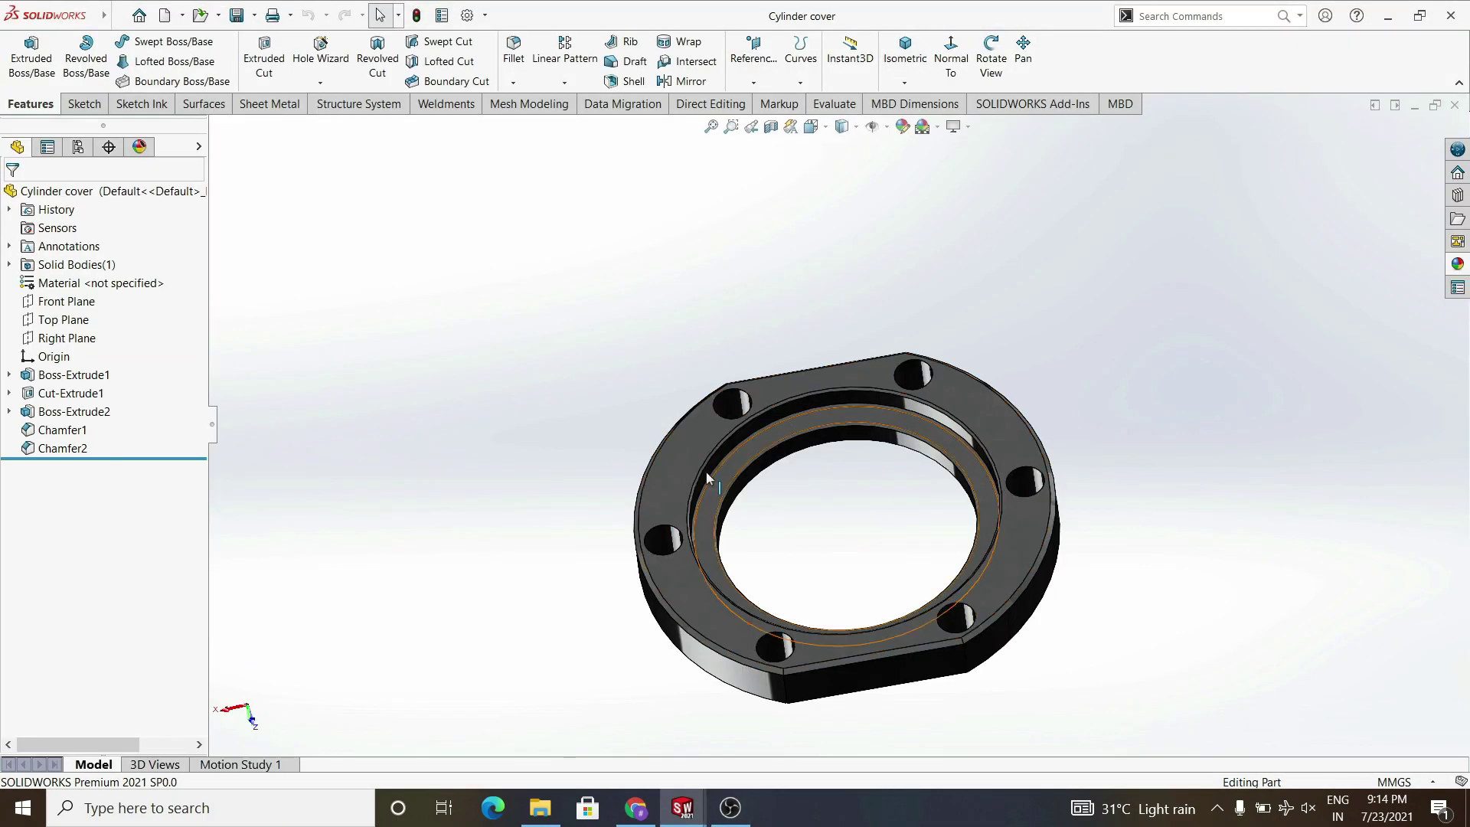
click(990, 57)
drag(773, 429, 835, 374)
key(Escape)
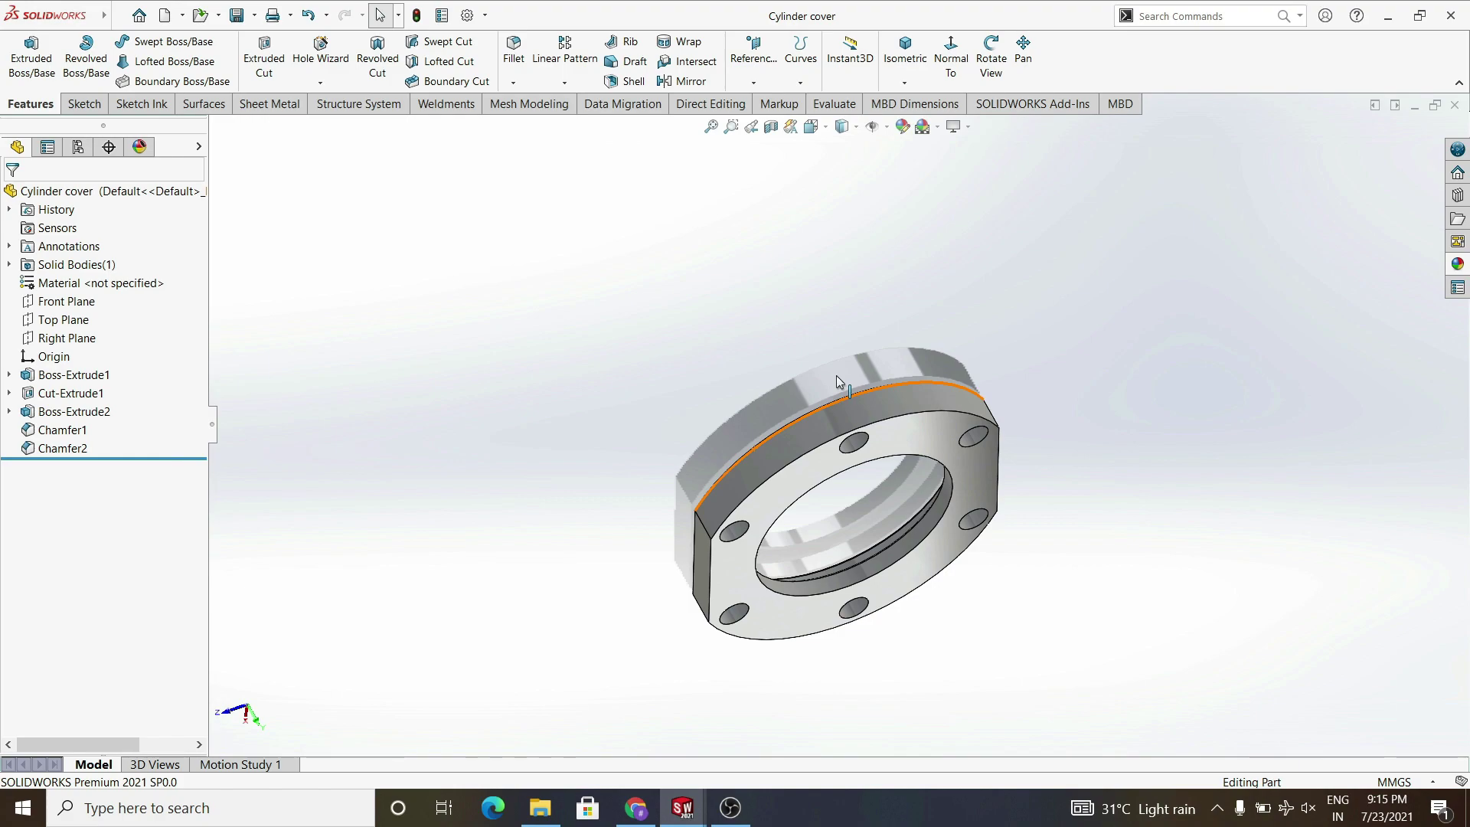
middle_drag(836, 376, 804, 693)
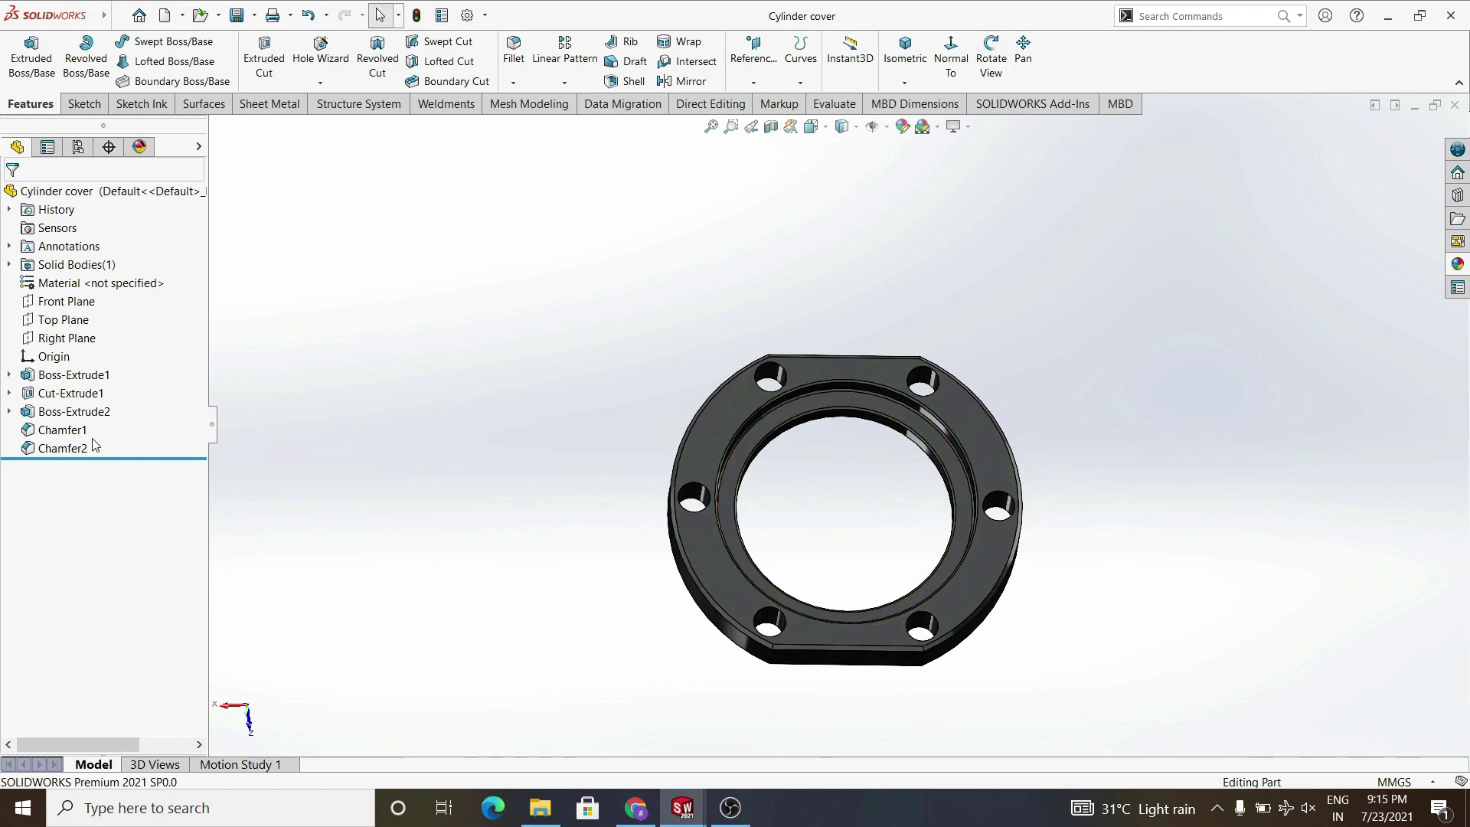
- Open Sketch1 of Boss-Extrude1 for editing and set the inner circle's diameter to 20 mm
click(9, 375)
double_click(56, 396)
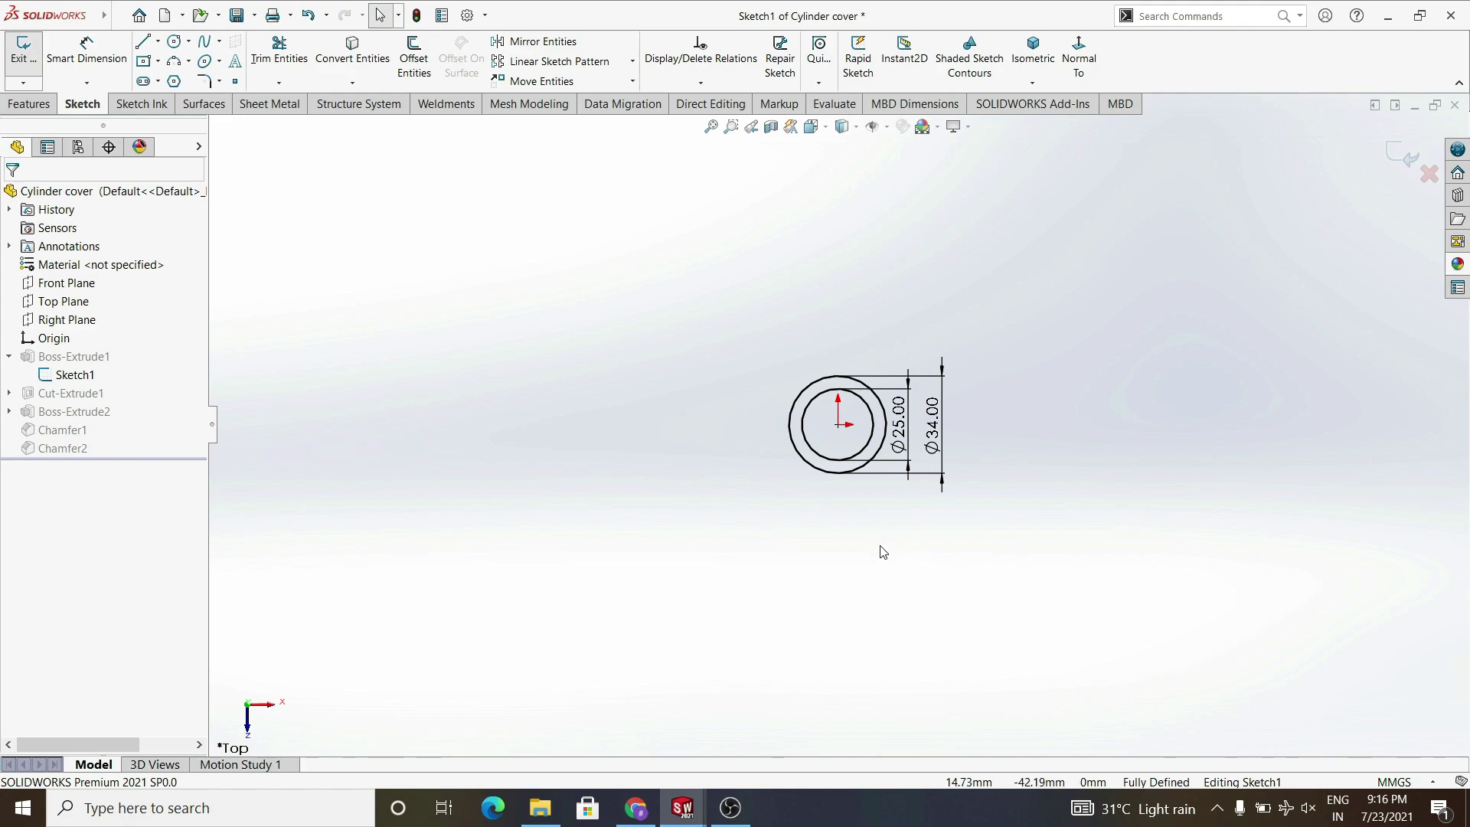
double_click(903, 420)
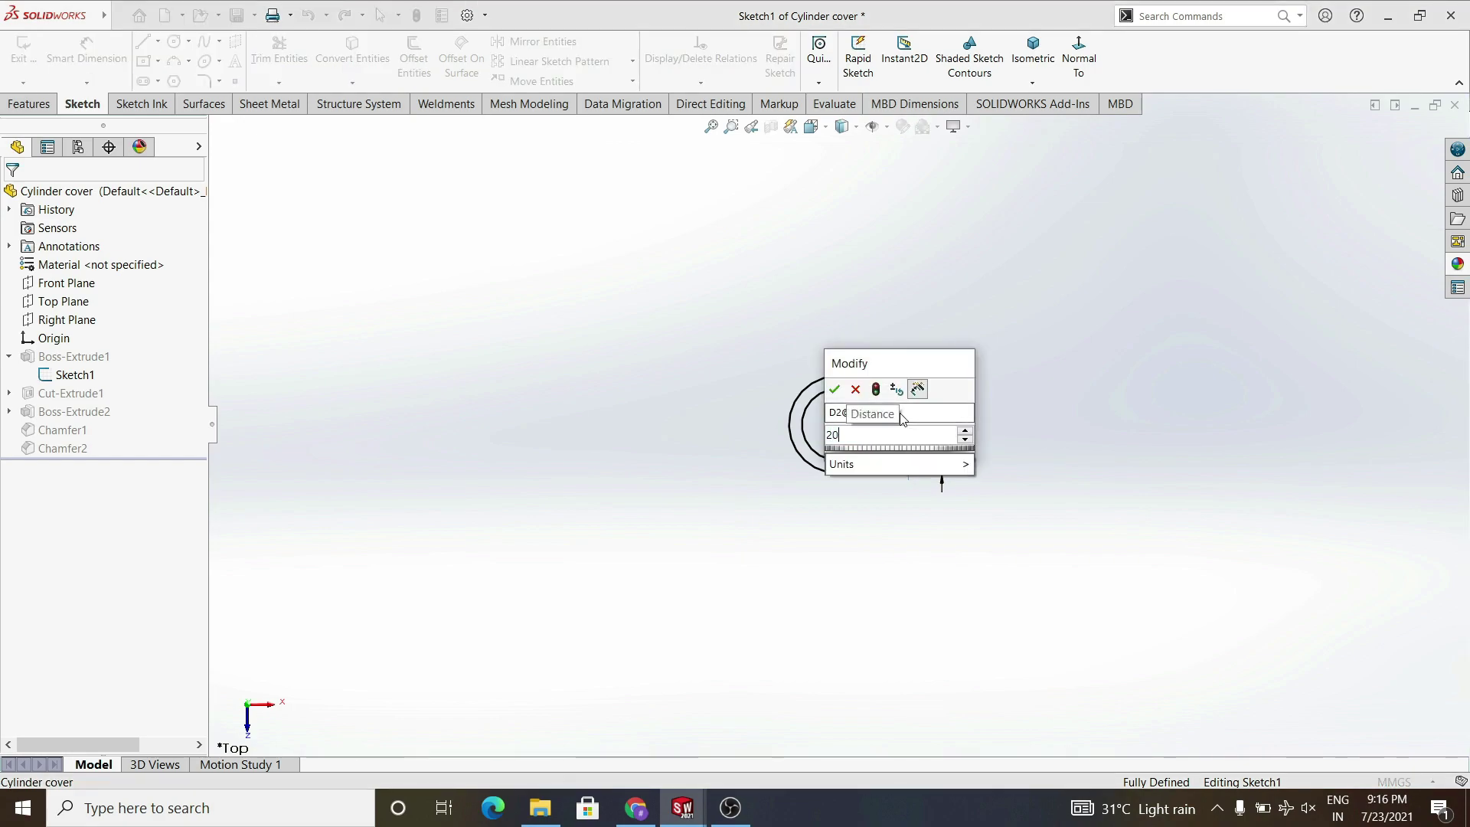
text(20)
key(Return)
double_click(911, 421)
text(38)
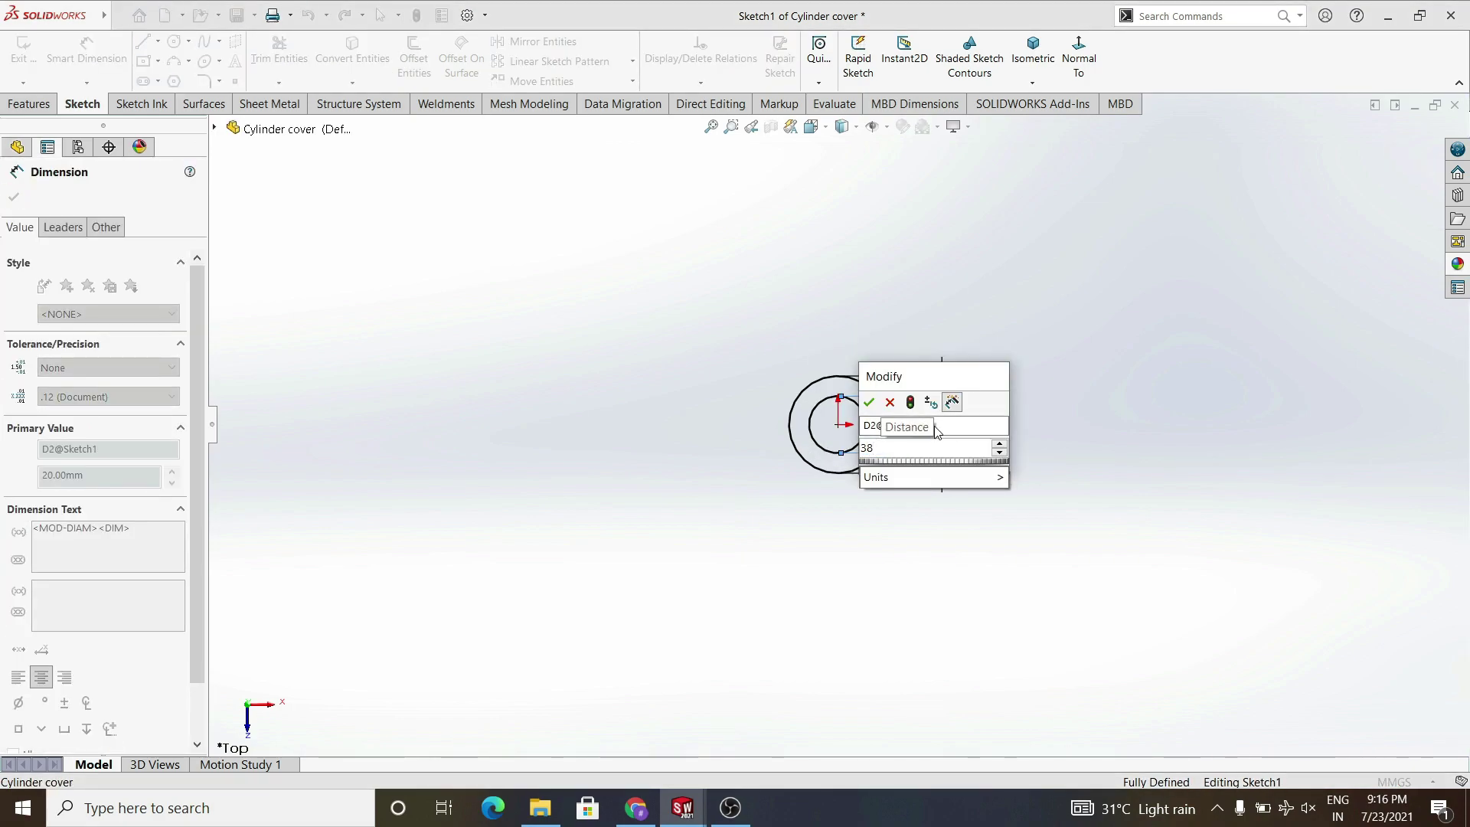
key(Return)
double_click(900, 429)
text(20)
key(Return)
- Set the outer circle's diameter to 38 mm and exit the sketch
double_click(932, 424)
key(Return)
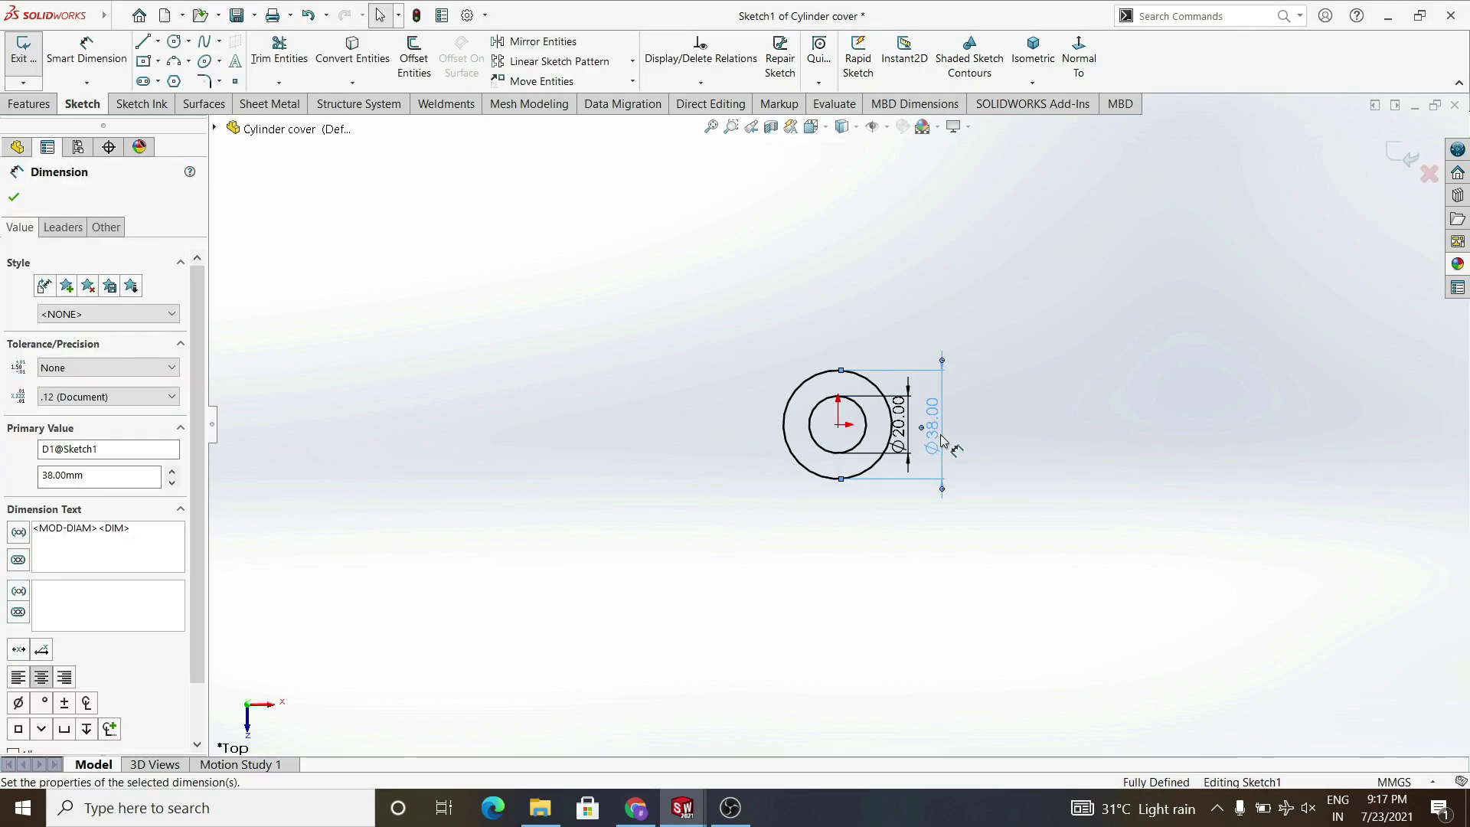
click(14, 197)
click(23, 47)
click(735, 413)
- Delete the Chamfer1 feature from the Cylinder cover part
right_click(78, 448)
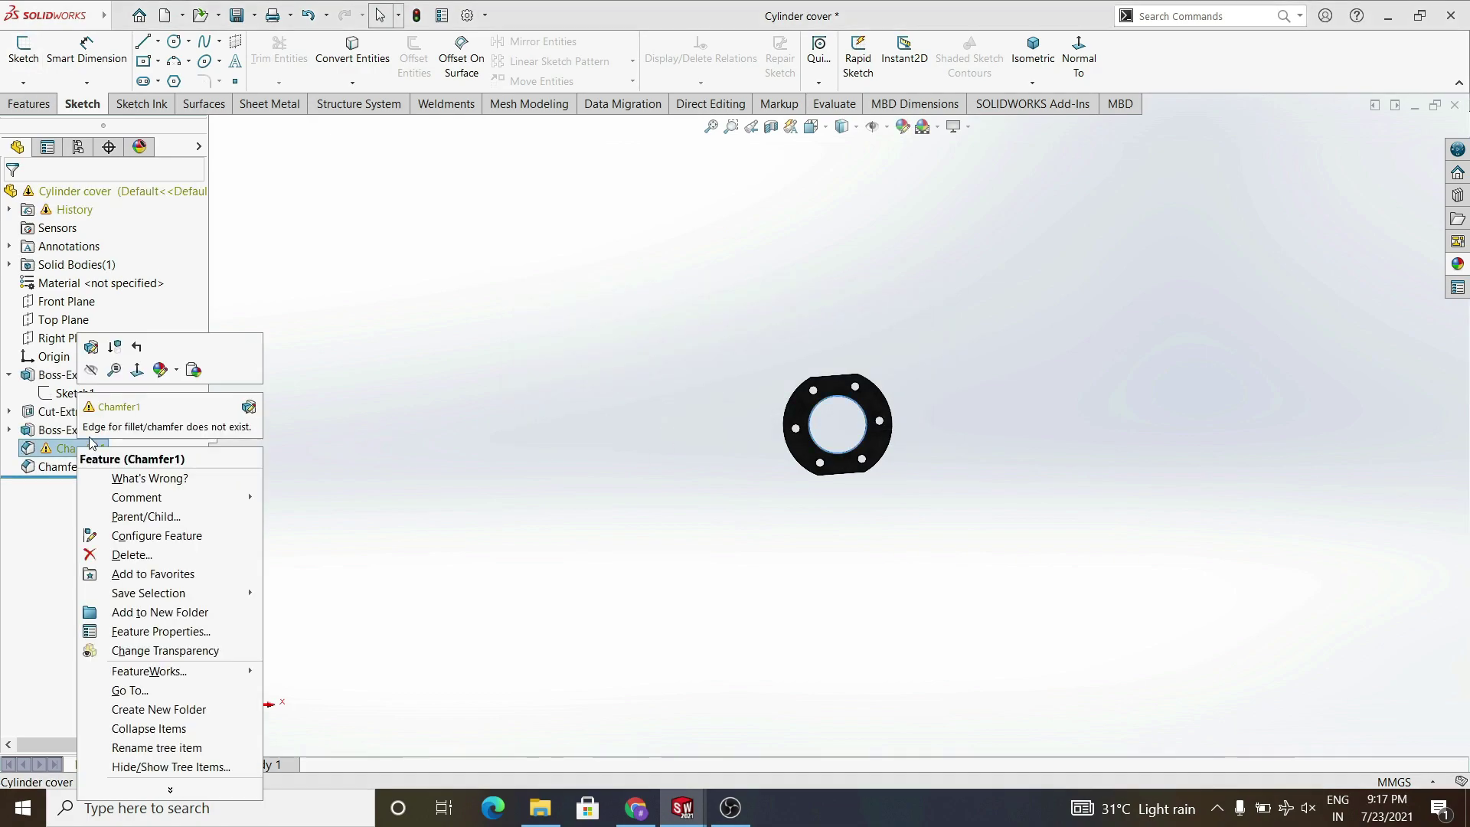
click(146, 555)
scroll(900, 420, down, 5)
middle_drag(899, 420, 870, 509)
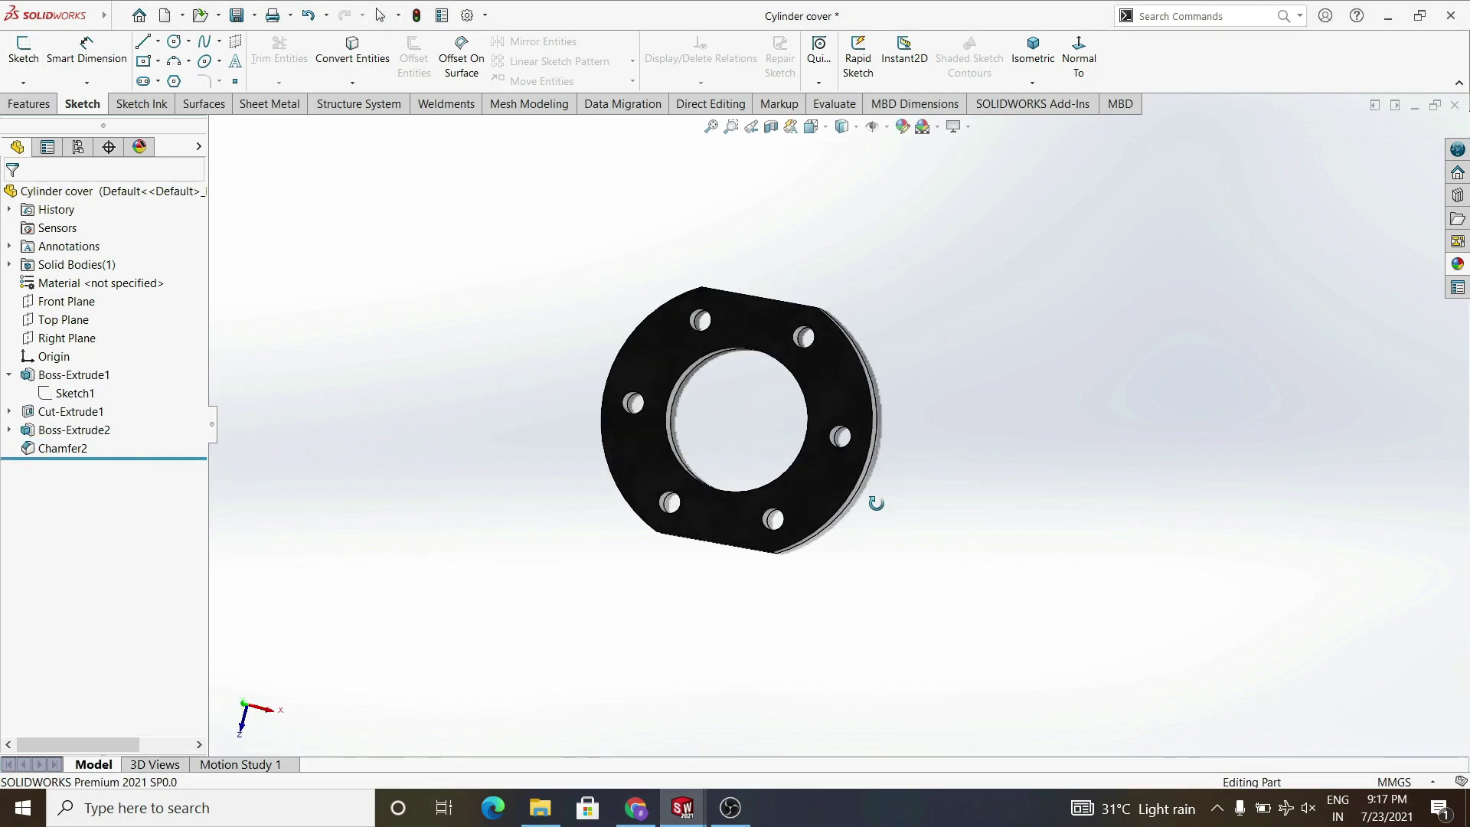
- Edit Boss-Extrude2 to use the larger circle of Sketch3 as its selected contour, making it a solid disc
click(71, 412)
mouse_move(566, 521)
middle_down()
mouse_move(485, 513)
mouse_move(488, 535)
middle_up()
click(73, 429)
right_click(70, 430)
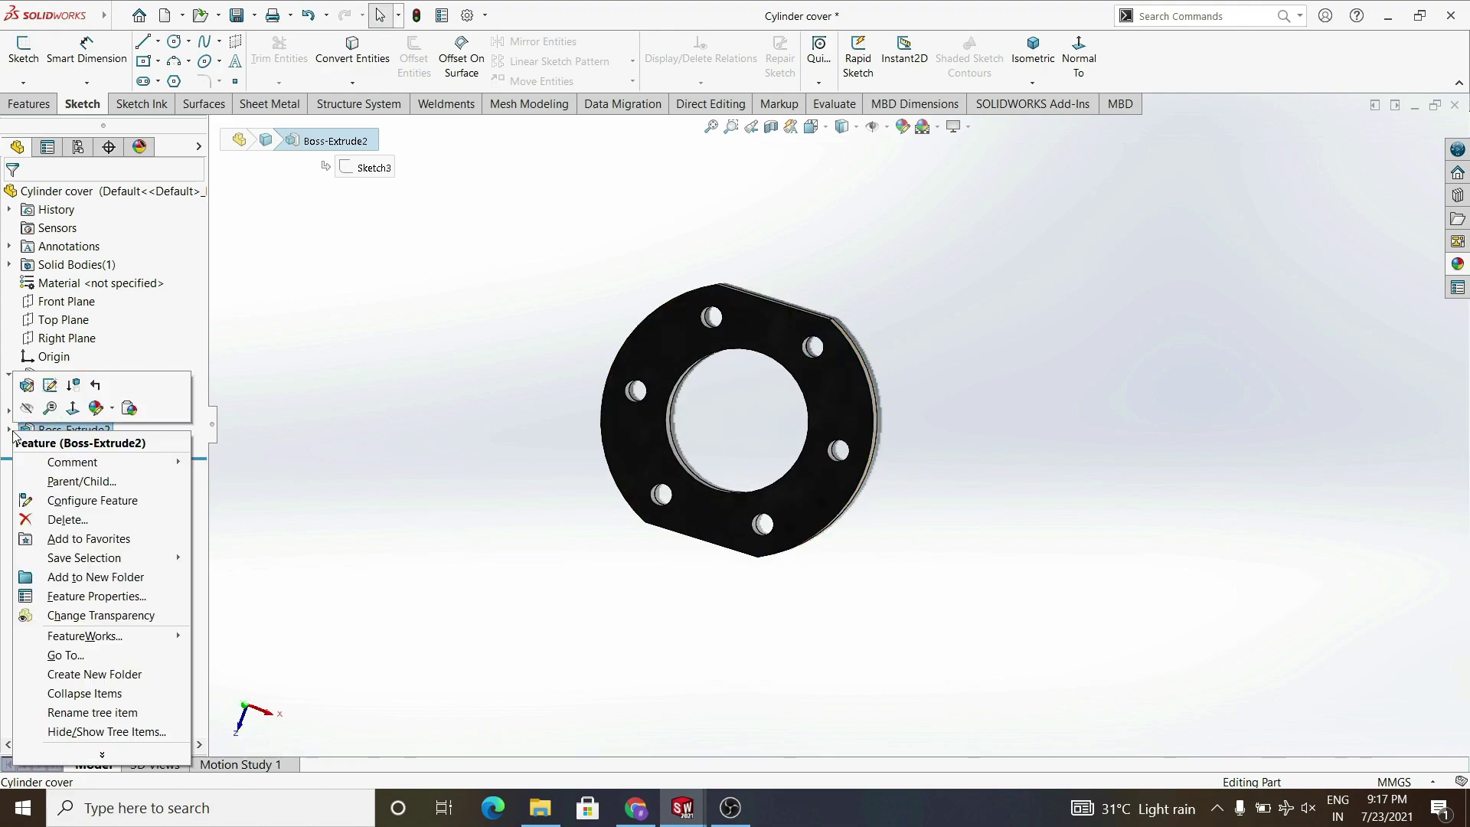
click(27, 384)
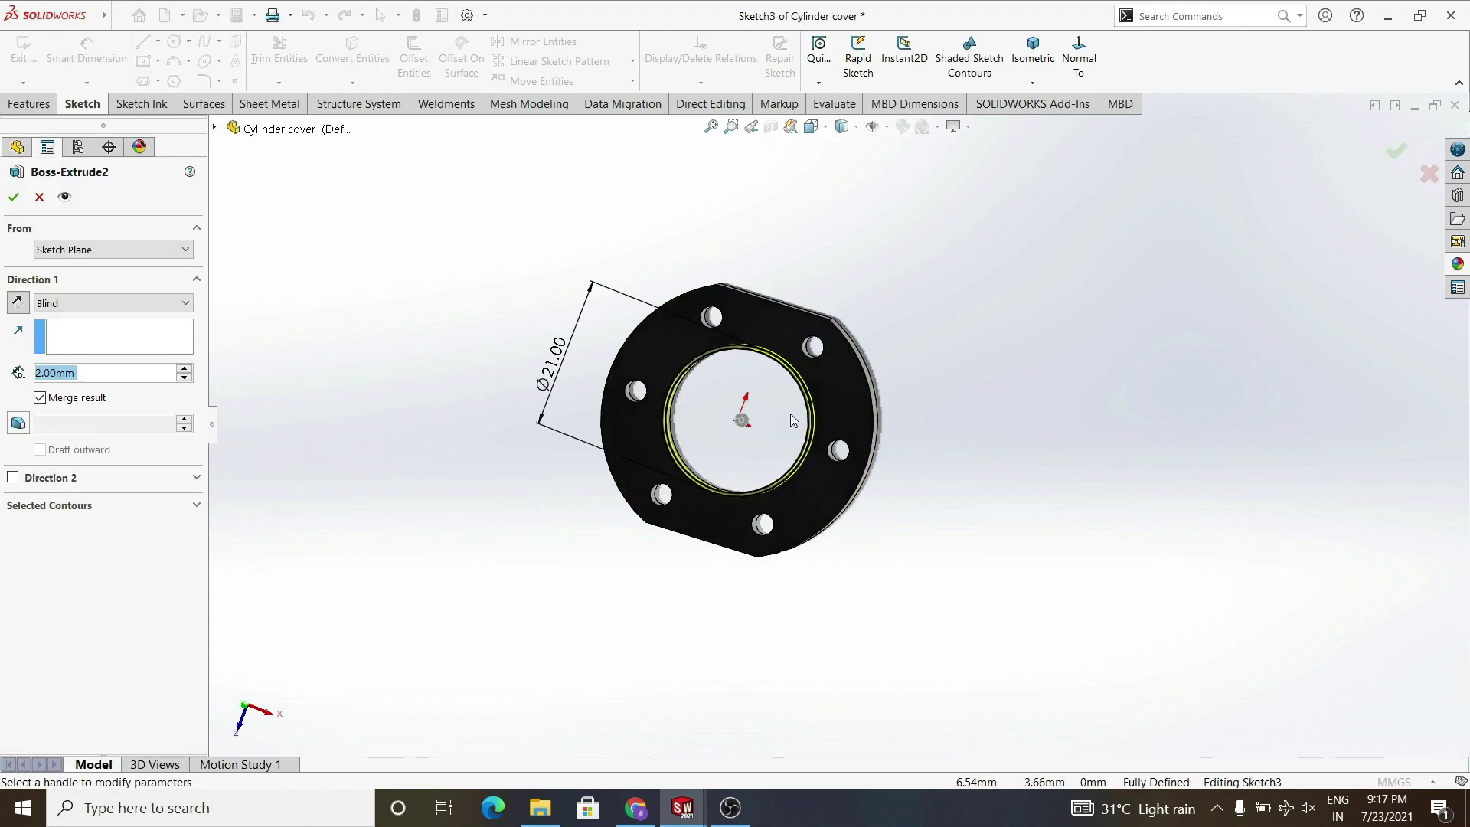
click(558, 380)
right_click(749, 331)
click(637, 350)
middle_drag(637, 349, 672, 418)
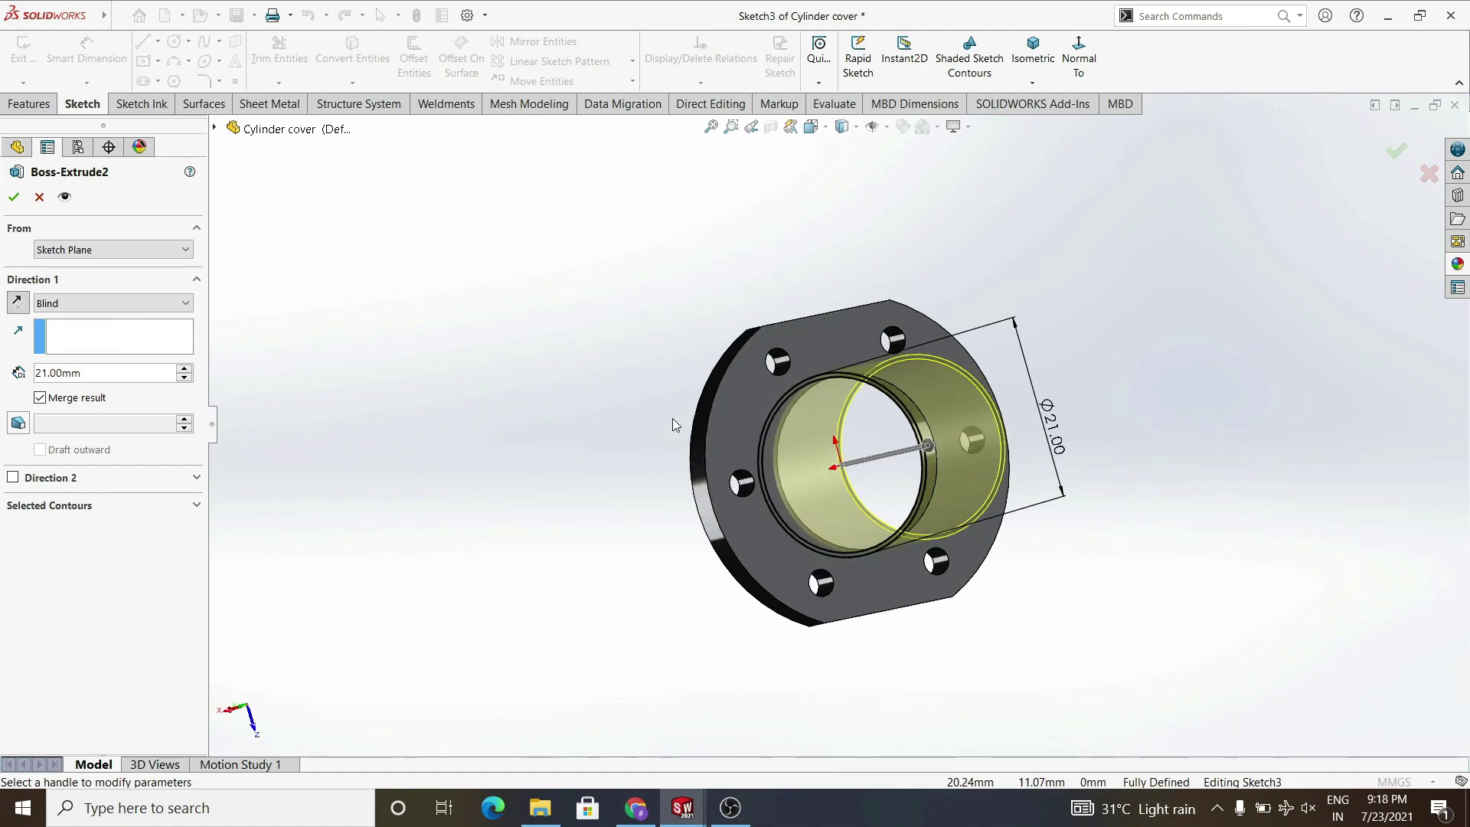
click(173, 502)
click(792, 392)
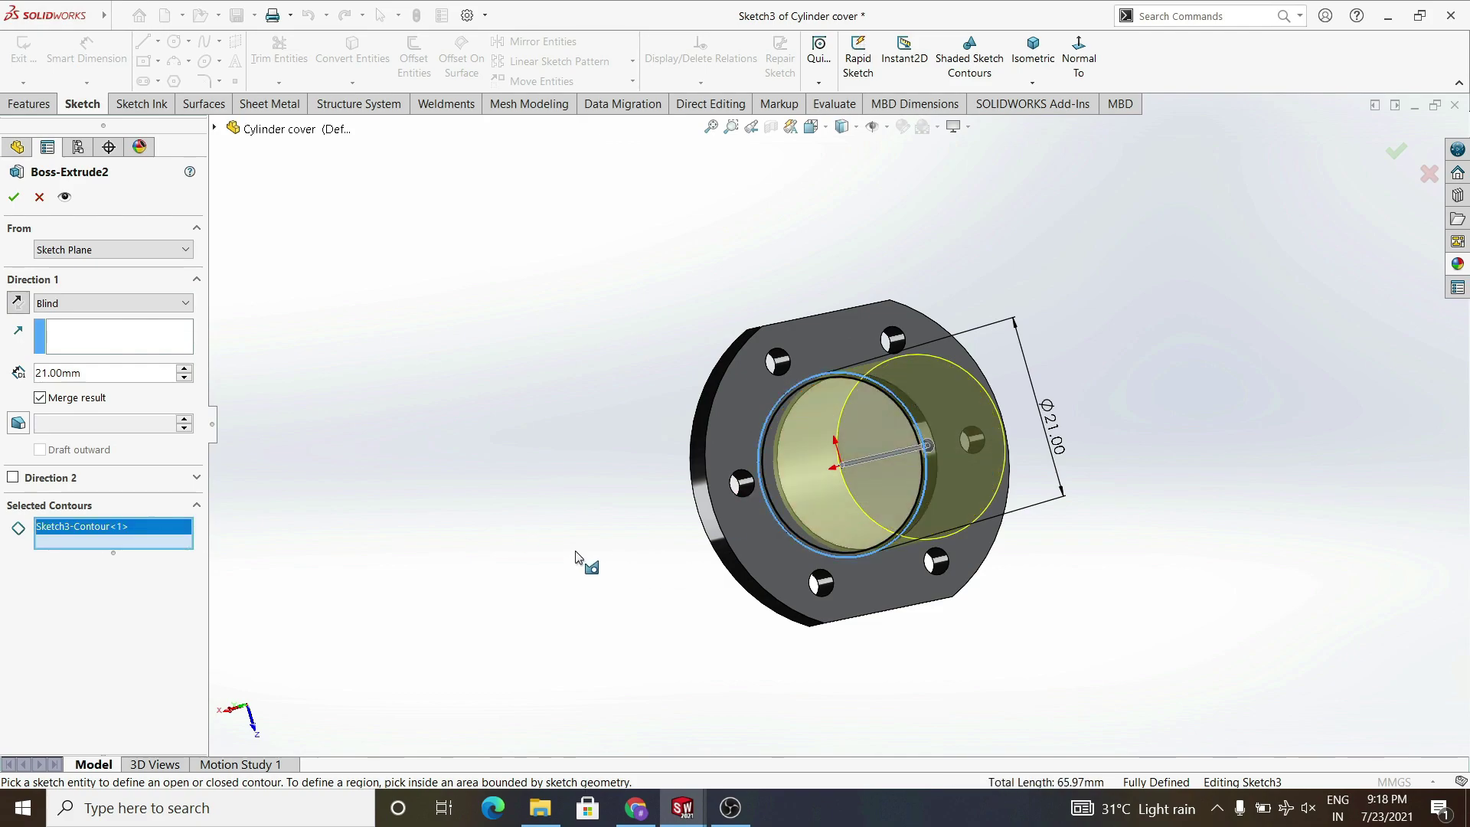
- Set the depth of Boss-Extrude2 to 3 mm and accept the feature
double_click(92, 373)
text(3)
key(Return)
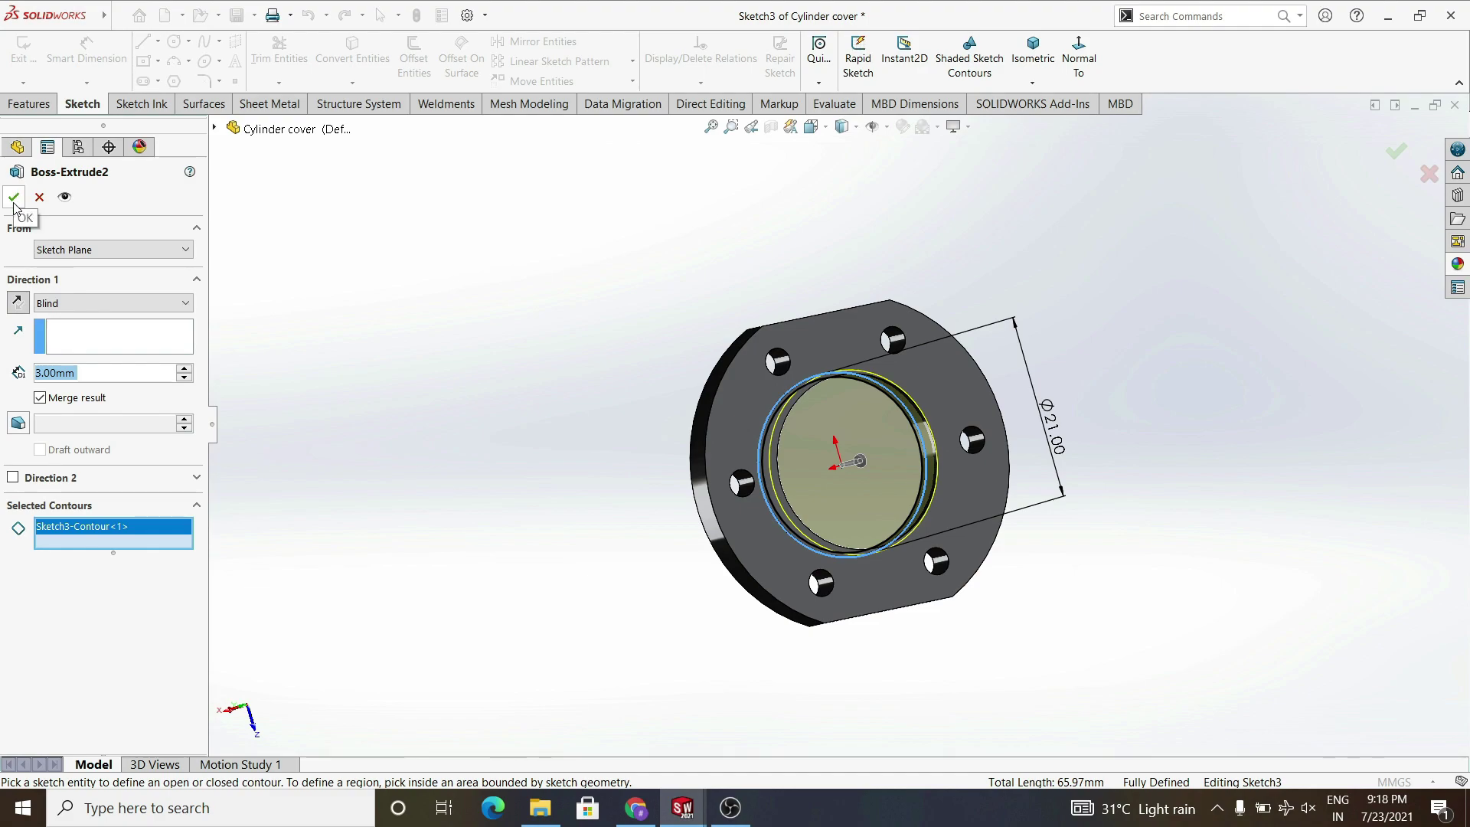
click(14, 197)
- Edit Boss-Extrude2 again, reversing its extrusion direction and setting the depth to 1.5 mm
mouse_move(553, 378)
middle_down()
mouse_move(617, 502)
mouse_move(653, 490)
mouse_move(611, 494)
middle_up()
click(9, 430)
right_click(50, 425)
click(62, 375)
click(18, 302)
middle_drag(283, 333, 426, 506)
click(14, 198)
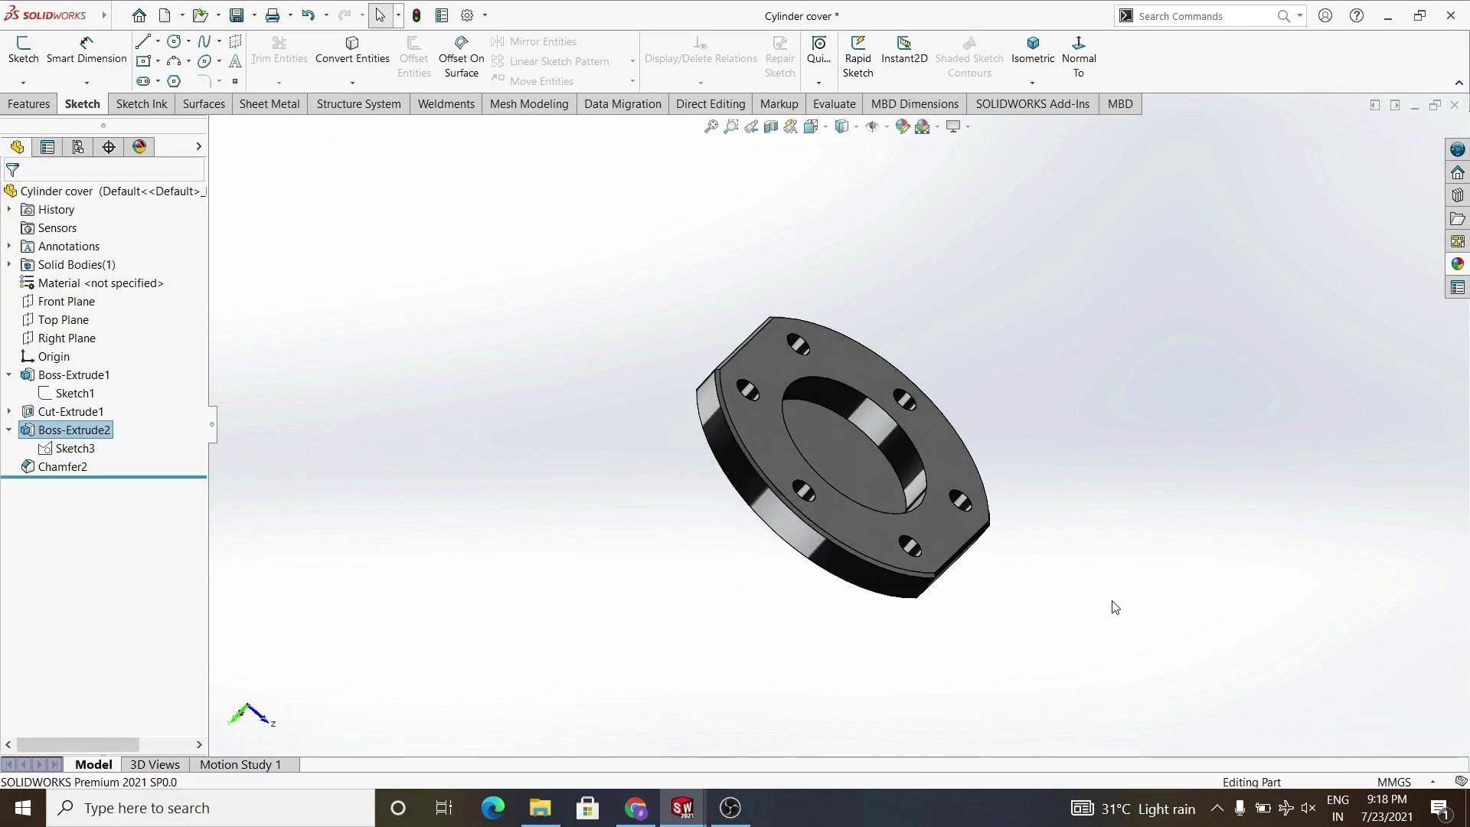
- Start a sketch on the recessed circular face and draw a 10 mm diameter circle centred on the origin
click(860, 463)
click(928, 413)
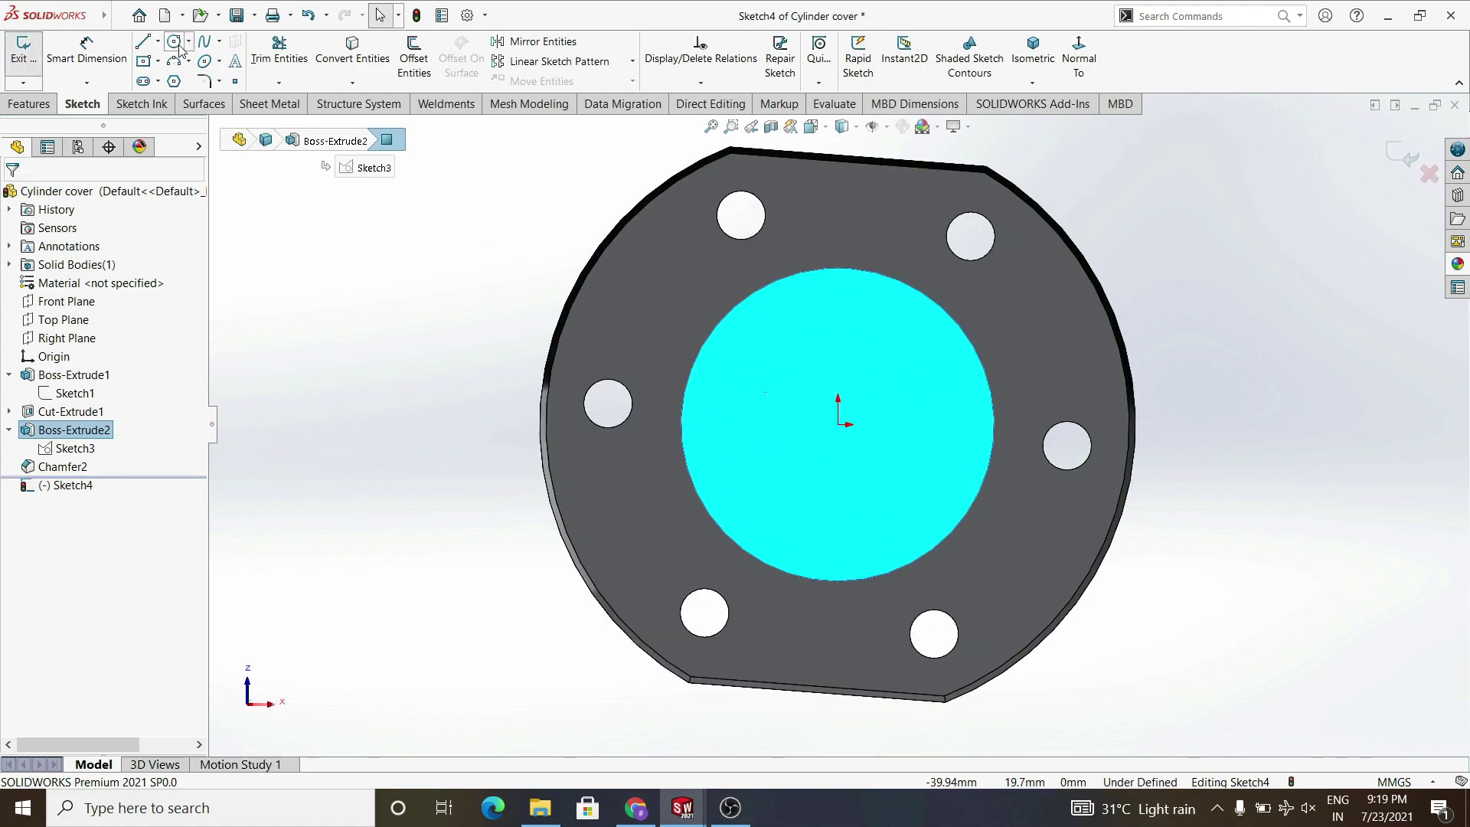
click(174, 42)
click(838, 424)
click(904, 467)
click(86, 51)
click(761, 438)
click(494, 367)
text(10)
key(Return)
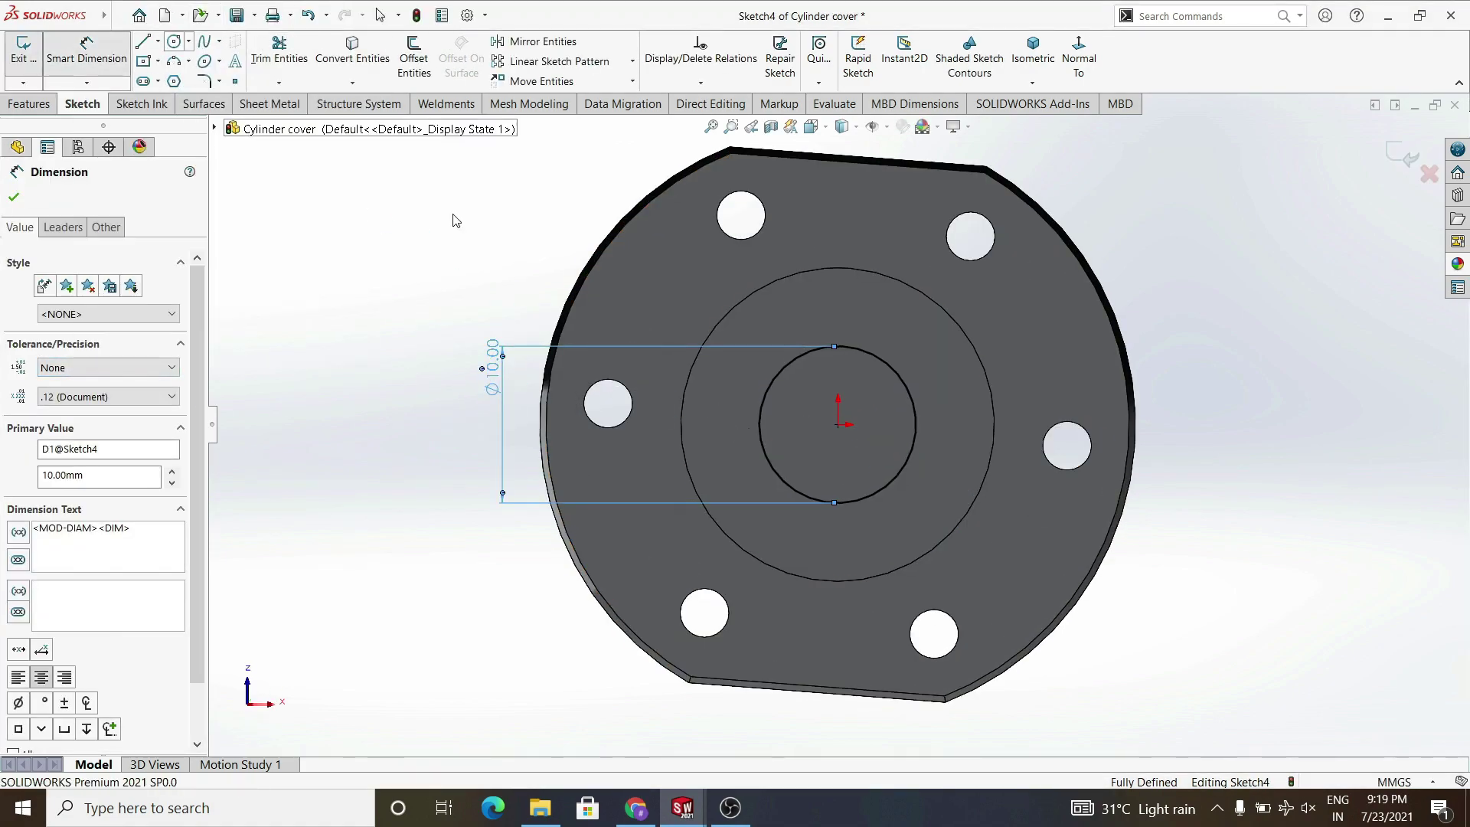
- Draw a second circle centred on the origin, dimension its diameter to 5 mm, and exit the sketch
click(174, 42)
click(838, 424)
click(862, 450)
click(87, 53)
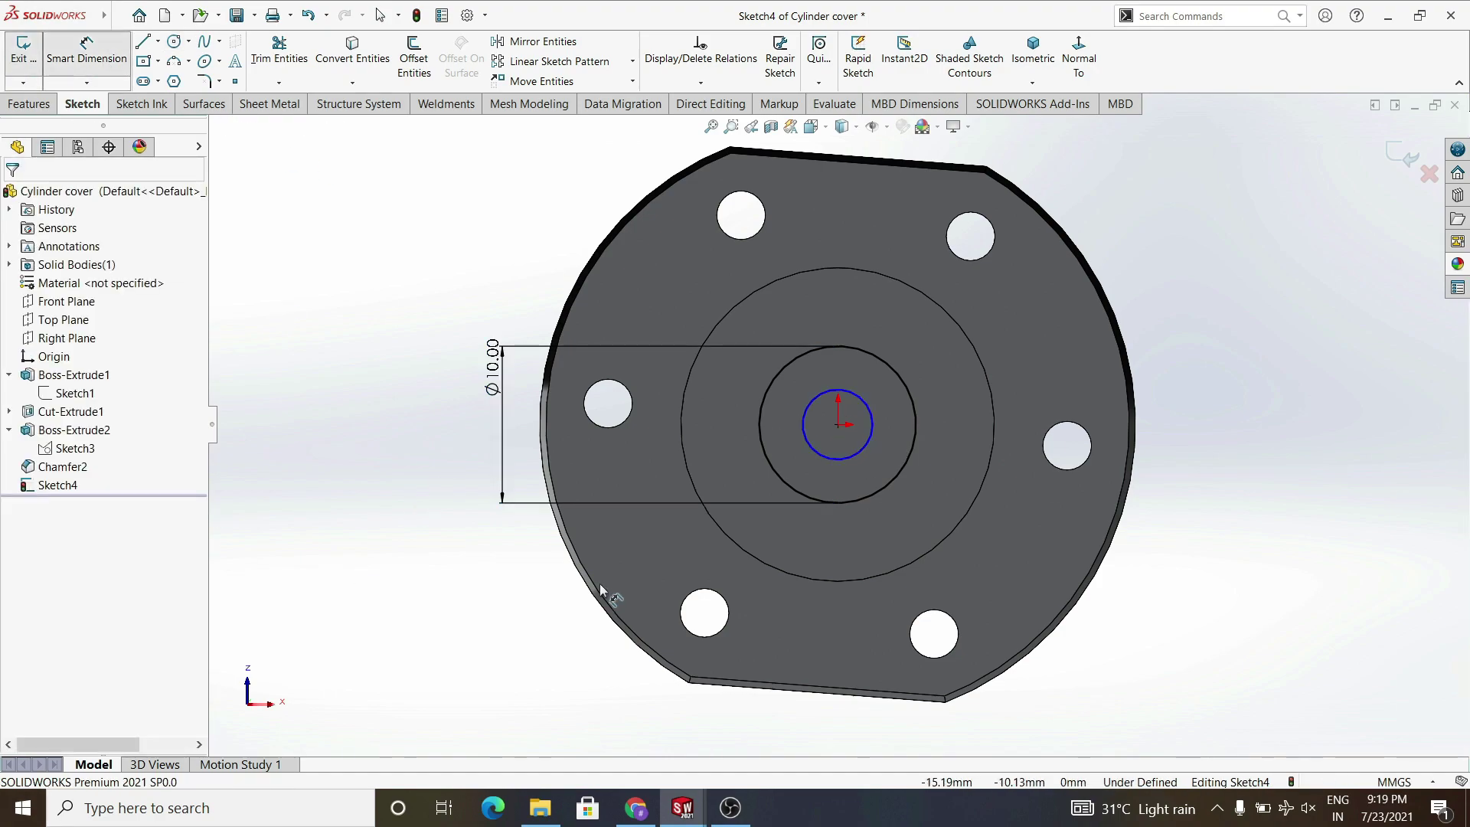
click(865, 448)
click(1161, 417)
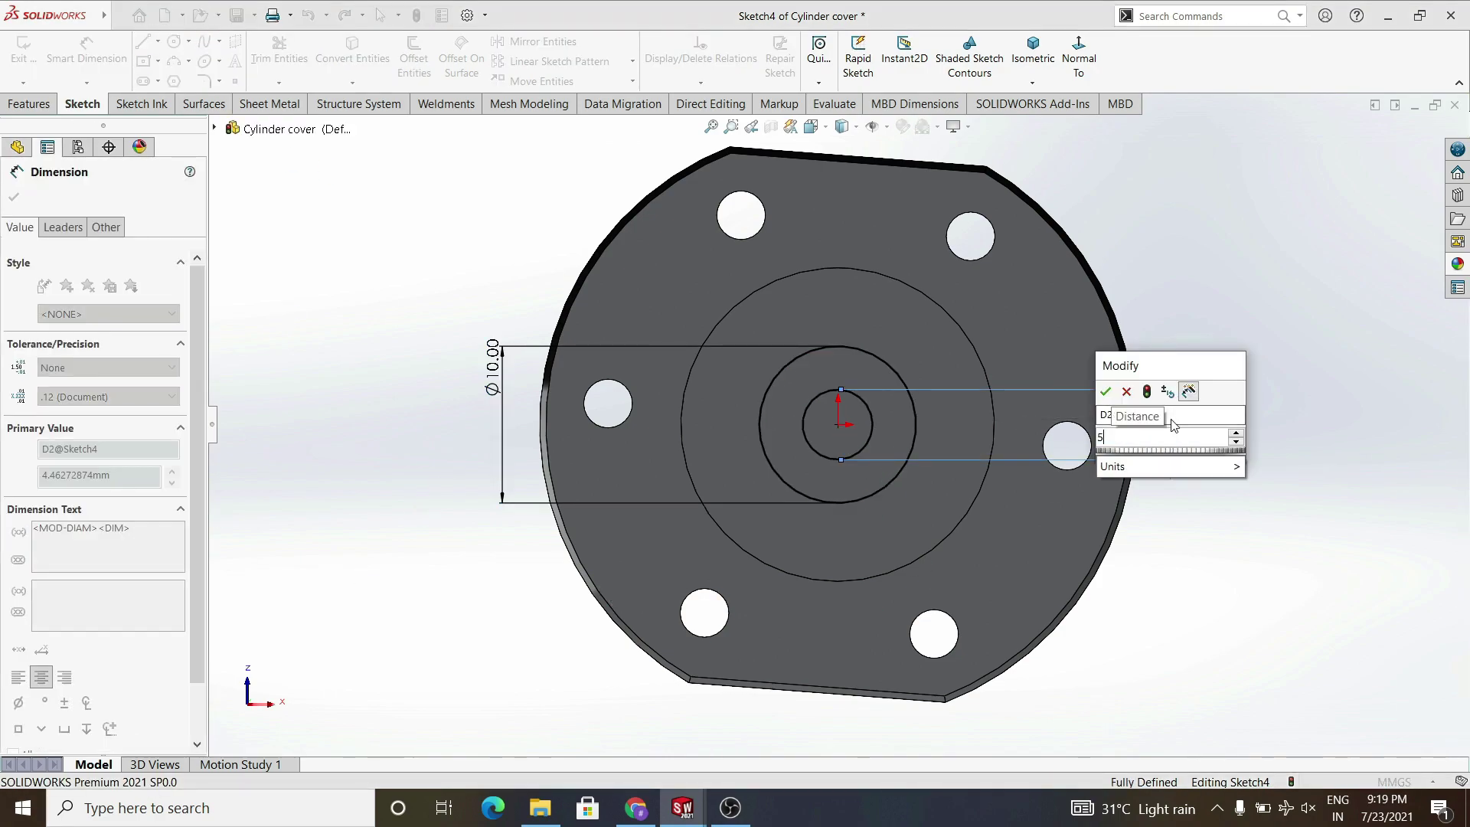
text(5)
key(Return)
click(24, 52)
- Extrude the full 10 mm circle of Sketch4 as a solid boss with a blind depth of 5 mm
click(29, 104)
click(31, 58)
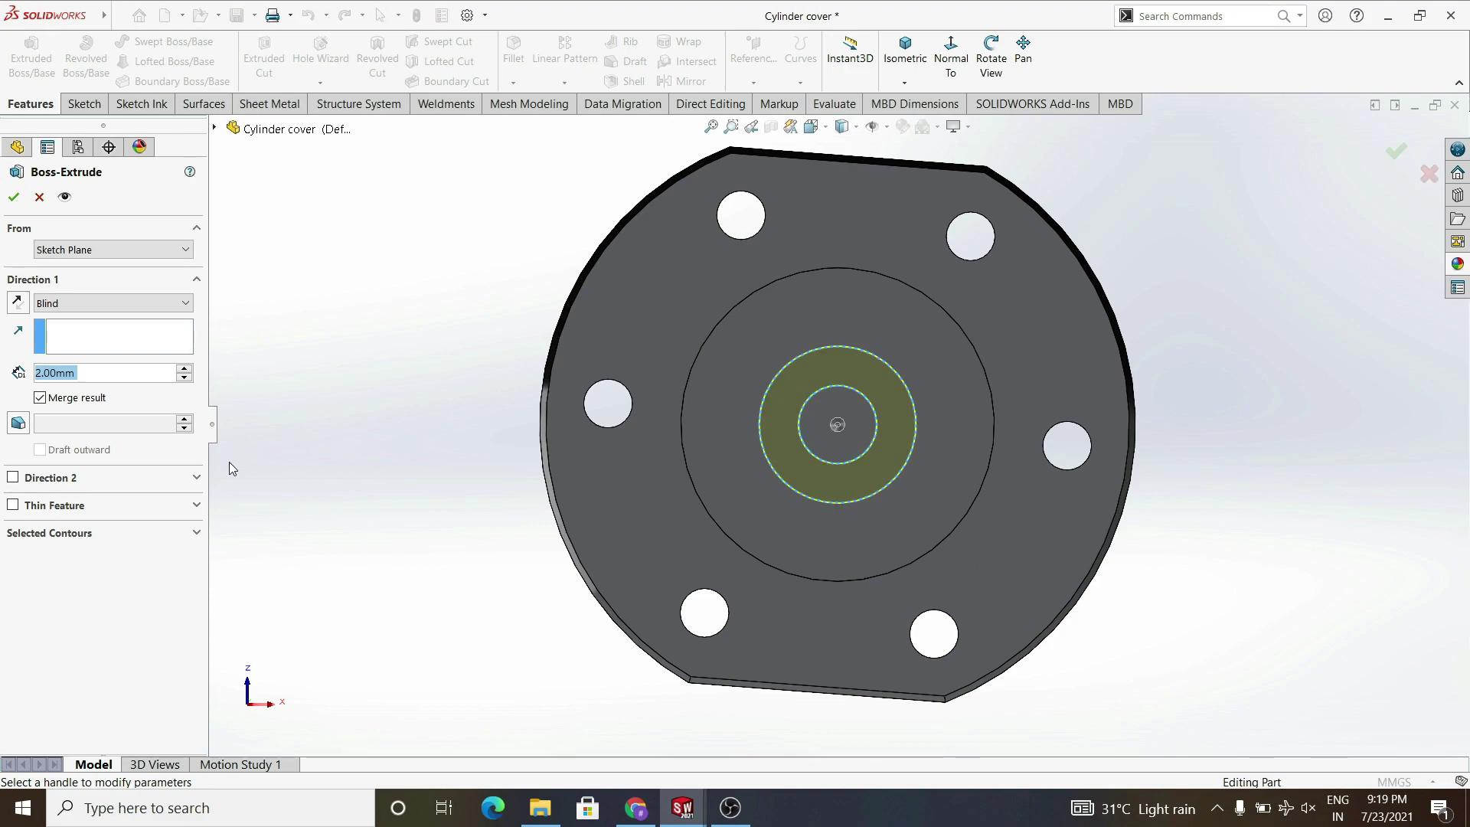
click(172, 533)
right_click(156, 555)
click(201, 567)
click(817, 349)
click(107, 570)
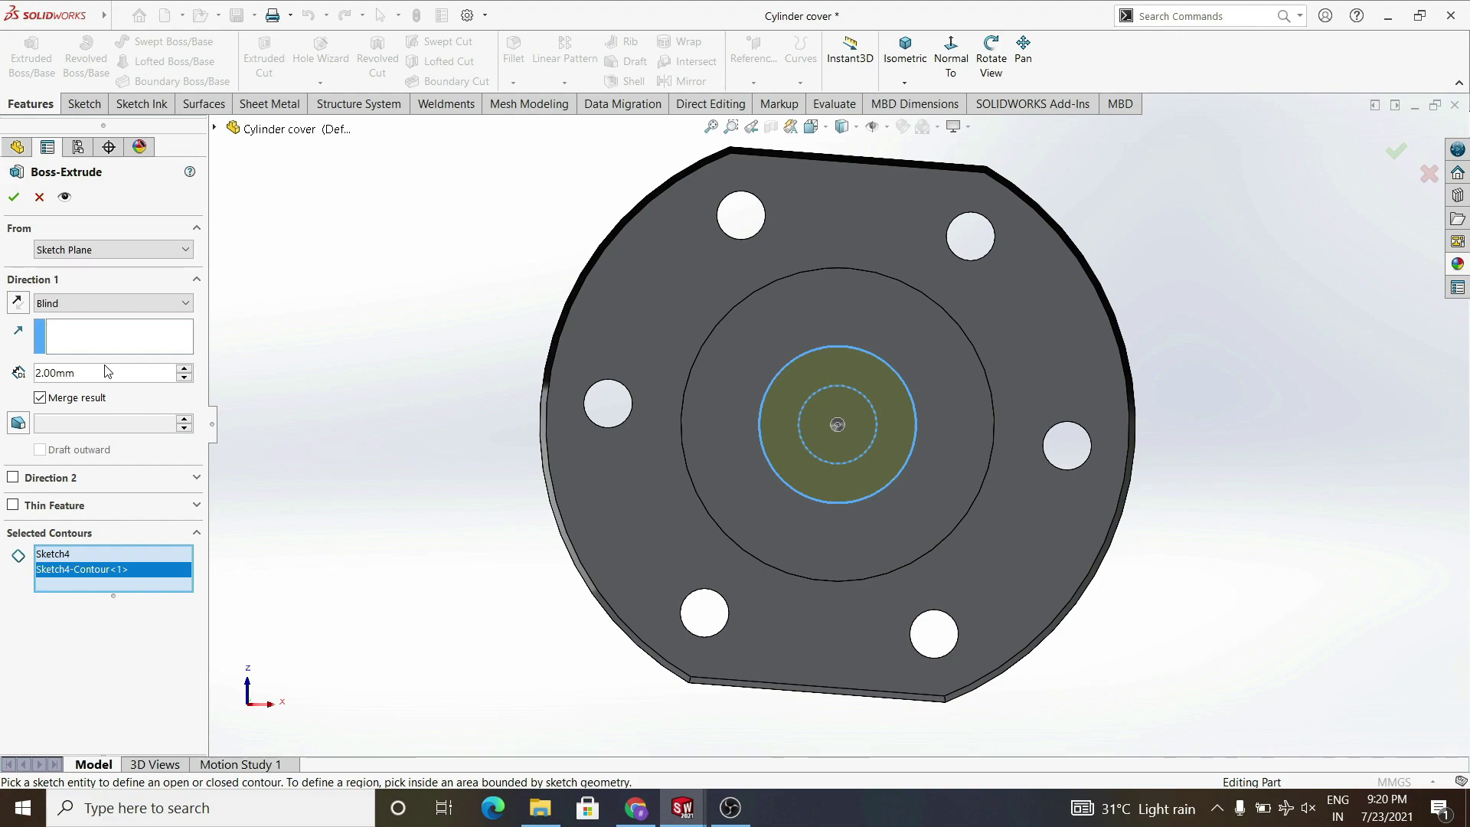
drag(86, 373, 25, 374)
text(5)
key(Return)
click(14, 197)
- Start an extruded cut from Sketch4 with only the 5 mm inner circle as the selected contour
scroll(267, 354, up, 1)
click(264, 65)
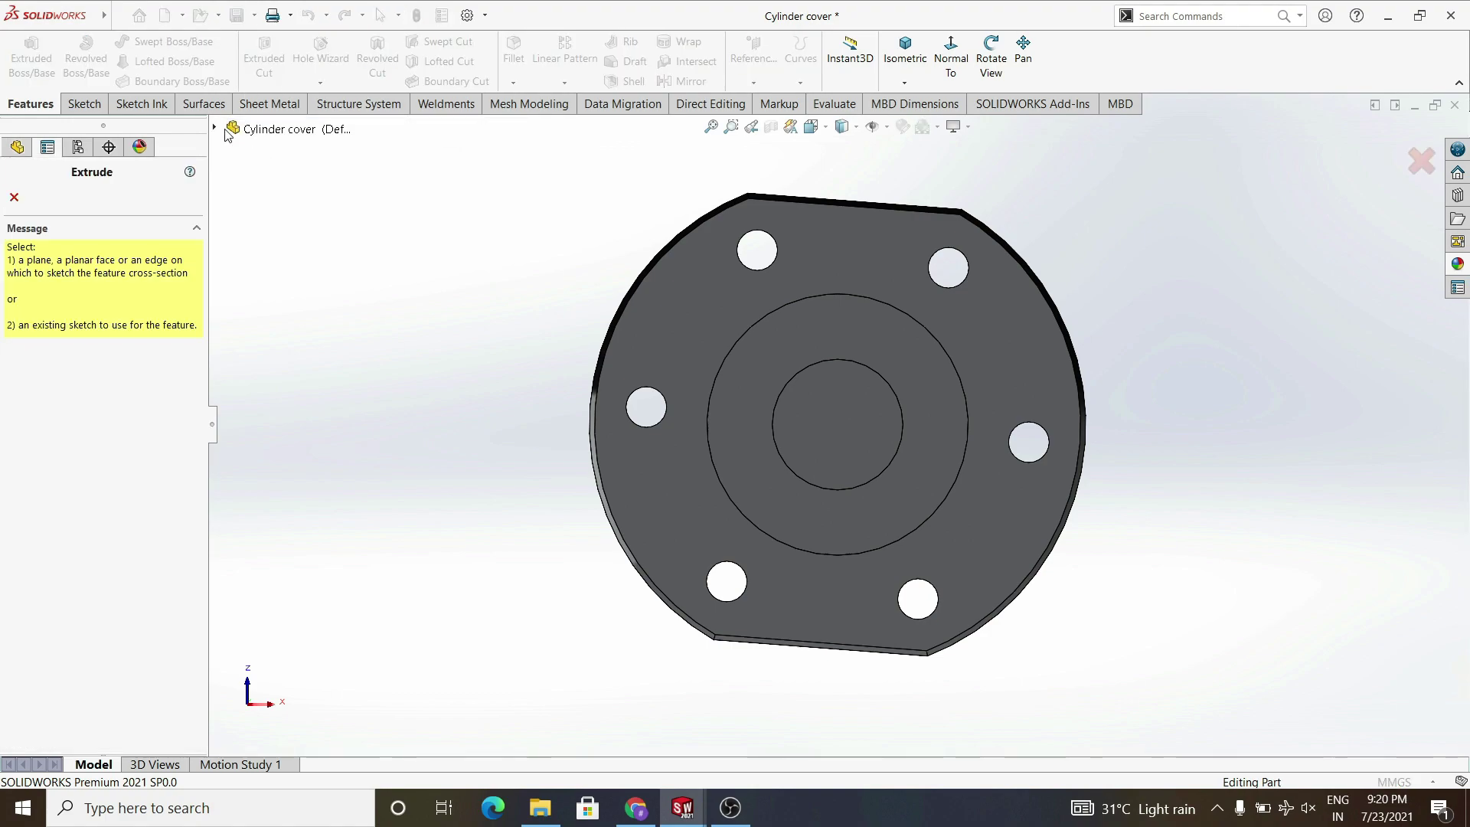
click(215, 128)
click(232, 386)
click(289, 405)
right_click(132, 559)
click(195, 579)
click(841, 440)
right_click(141, 554)
click(262, 563)
click(816, 450)
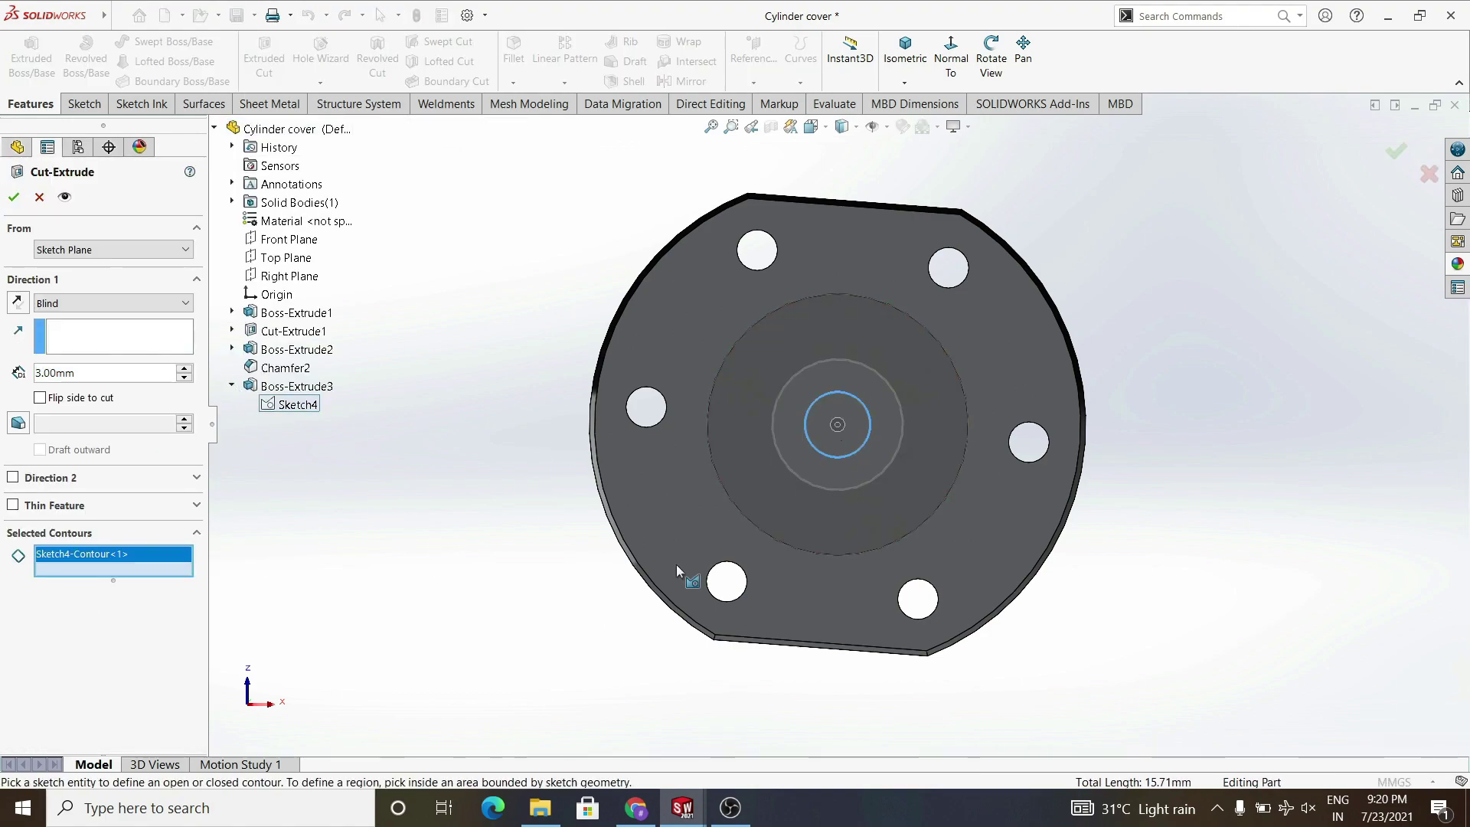
- Make the 5 mm hole cut all the way through the part and accept the cut
middle_drag(613, 564, 812, 565)
click(112, 303)
click(98, 344)
click(14, 198)
mouse_move(628, 474)
middle_down()
mouse_move(489, 489)
mouse_move(571, 457)
middle_up()
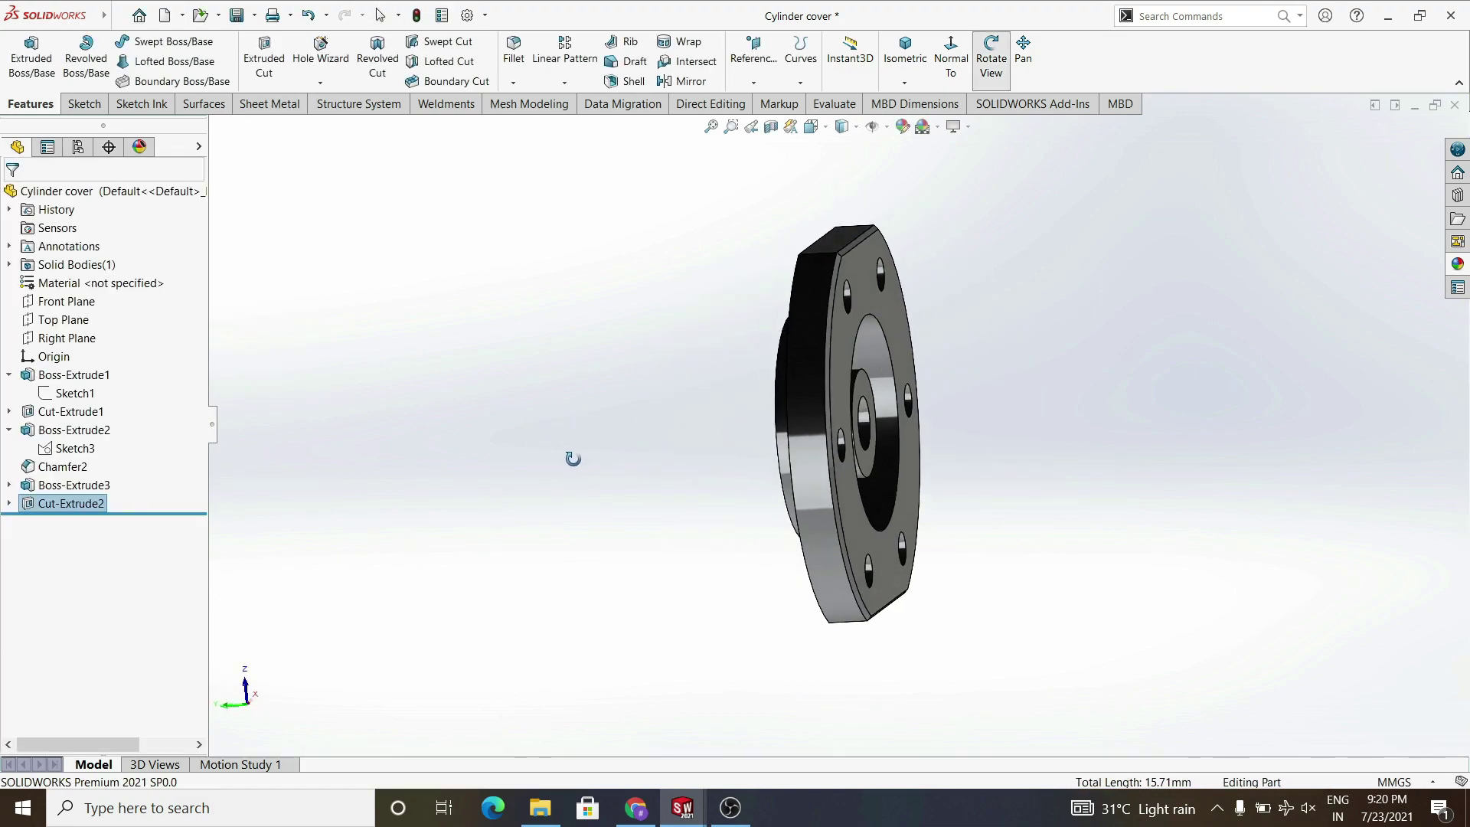
right_click(66, 429)
click(76, 383)
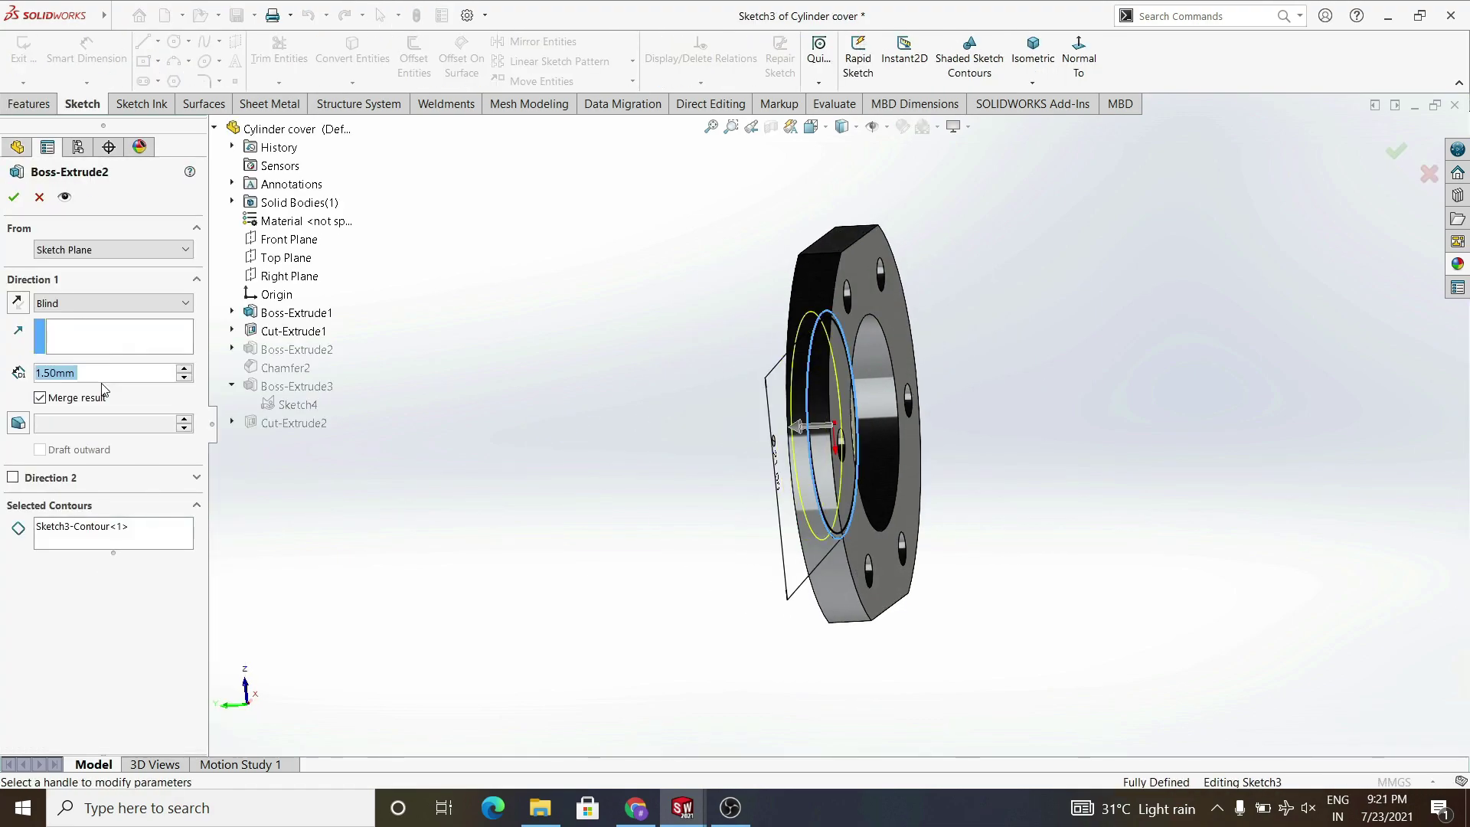
click(39, 197)
- Edit Boss-Extrude1 and reduce the extrusion depth of the main flange disc
click(69, 375)
click(76, 337)
text(1)
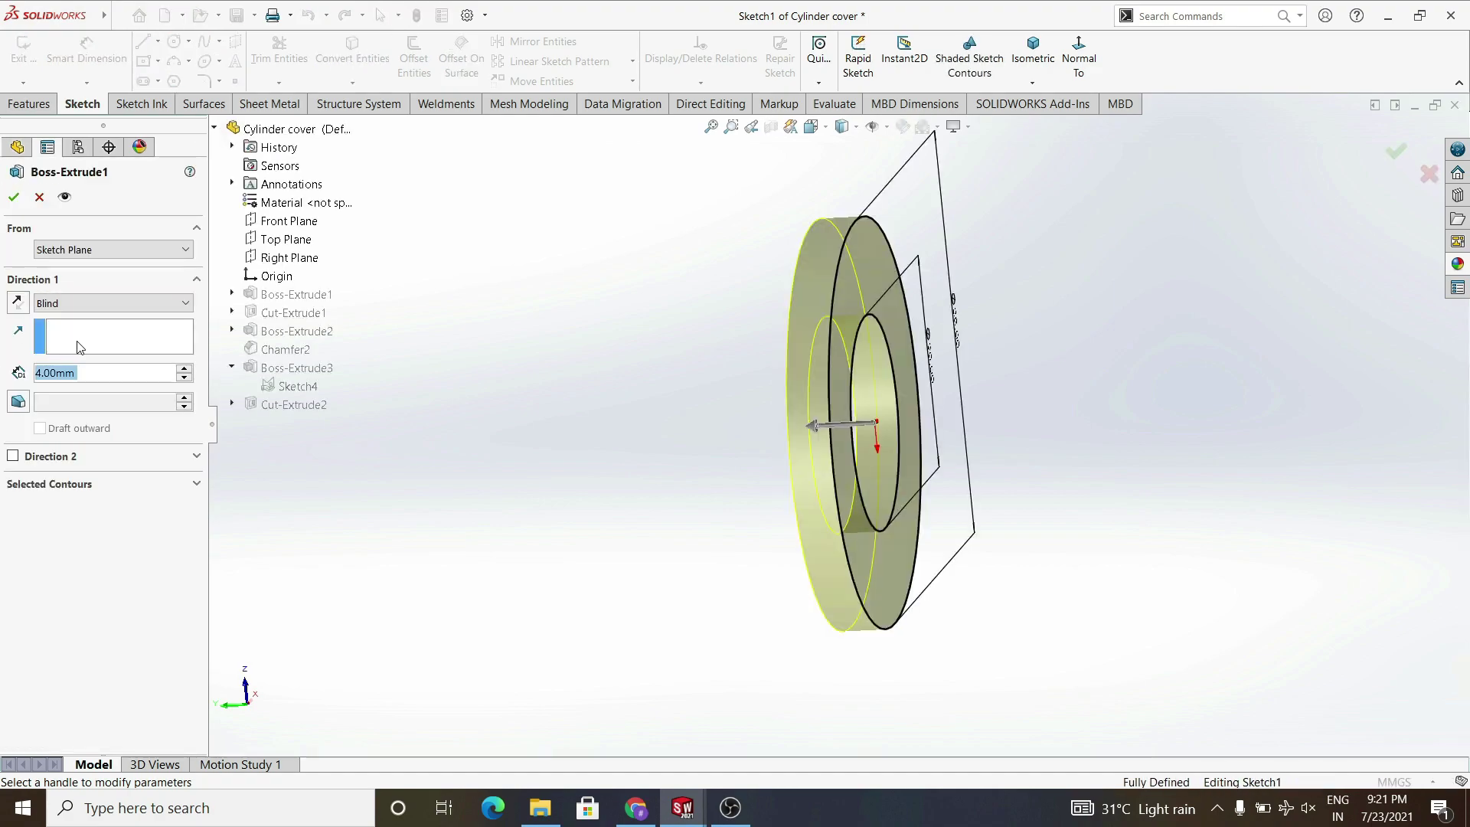
text(0)
key(Return)
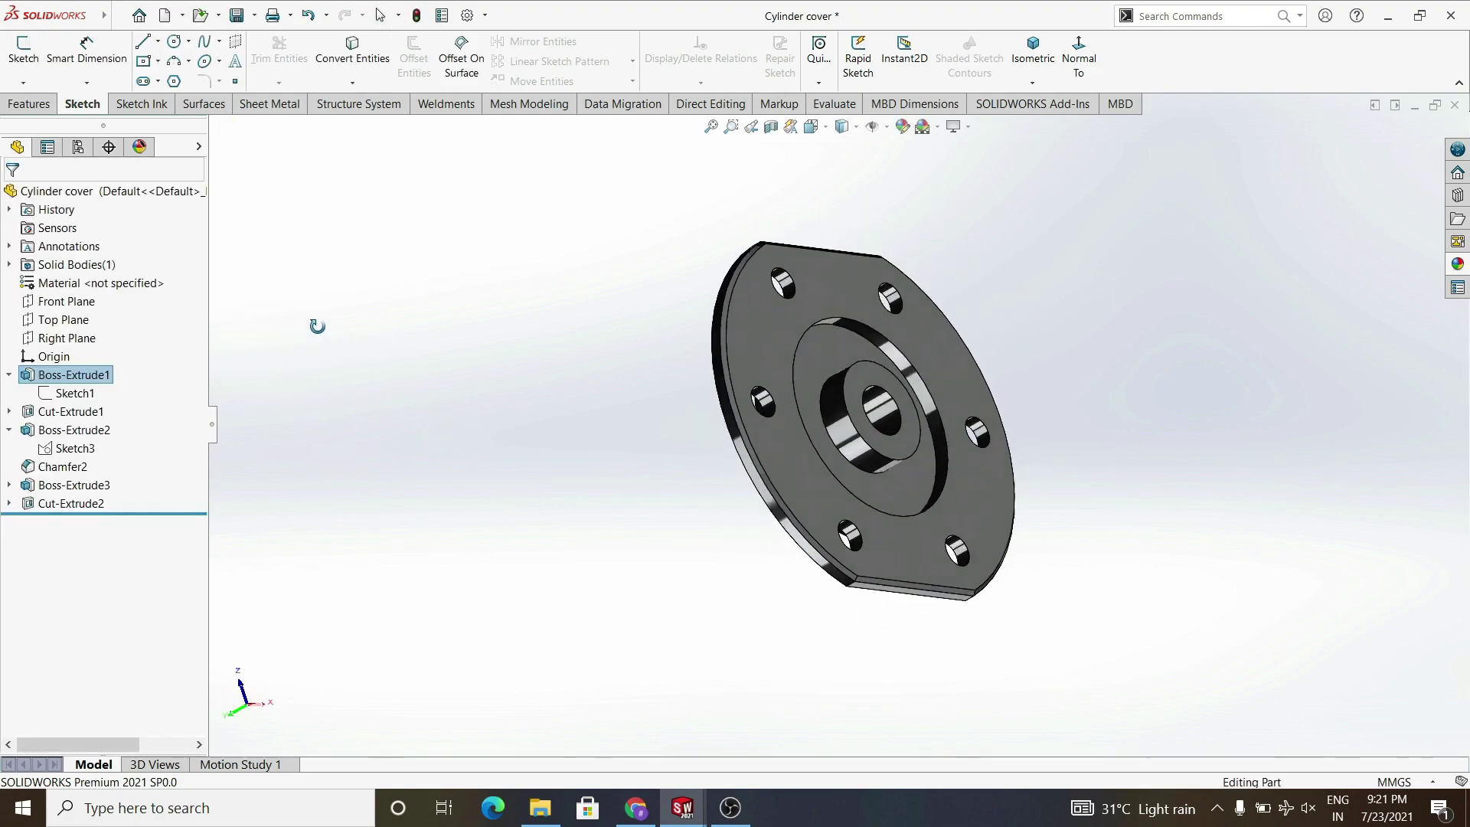
middle_drag(327, 390, 268, 372)
click(329, 372)
- Apply a tan, brass-coloured appearance to the whole part
click(1457, 264)
double_click(1315, 536)
middle_drag(590, 440, 551, 448)
click(1314, 263)
double_click(1294, 414)
middle_drag(796, 421, 918, 421)
click(454, 460)
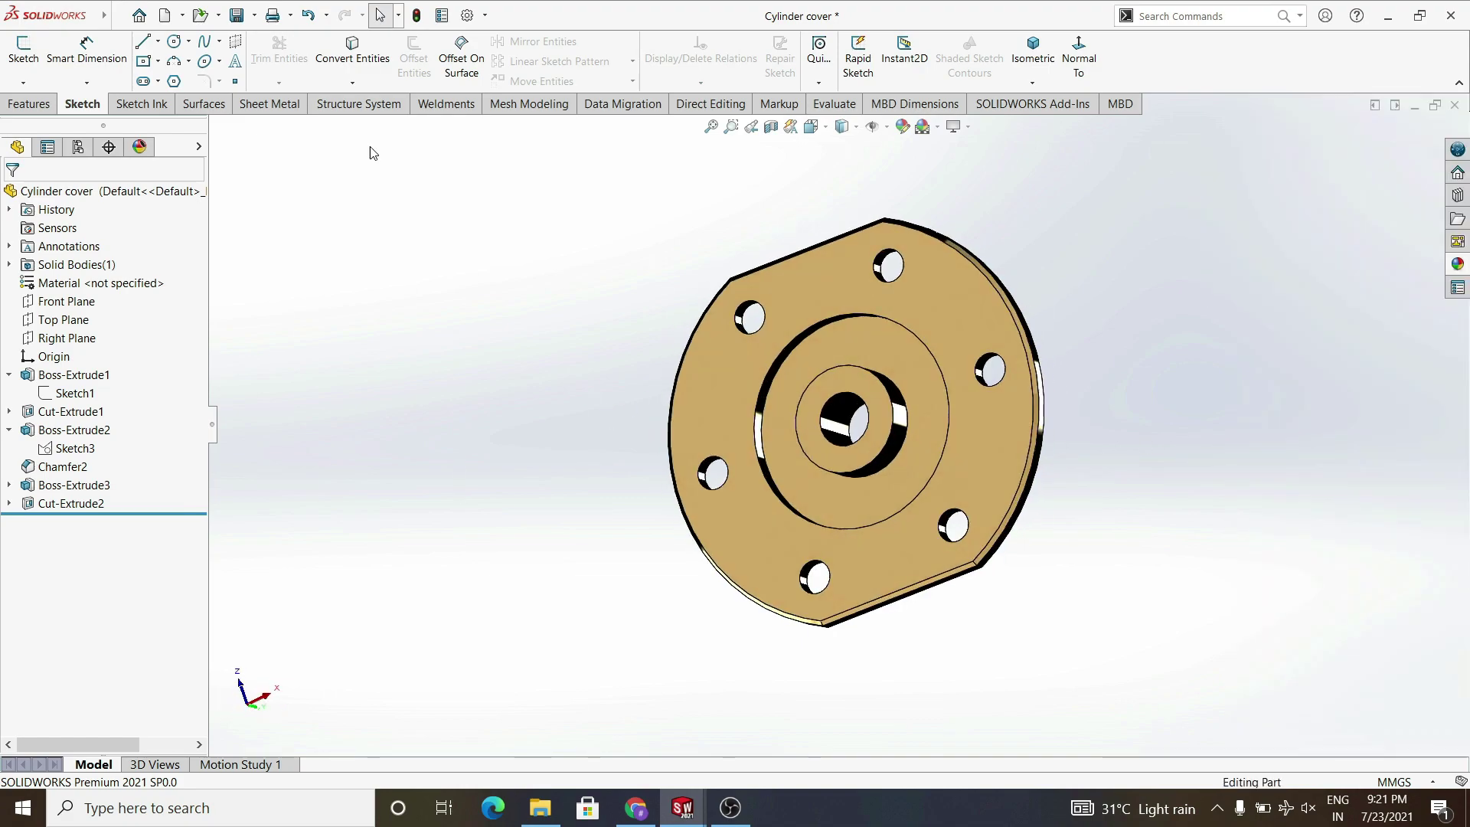
- Save the part under the new file name Cylinder head in the Vertical stirling engine folder
click(255, 15)
click(262, 58)
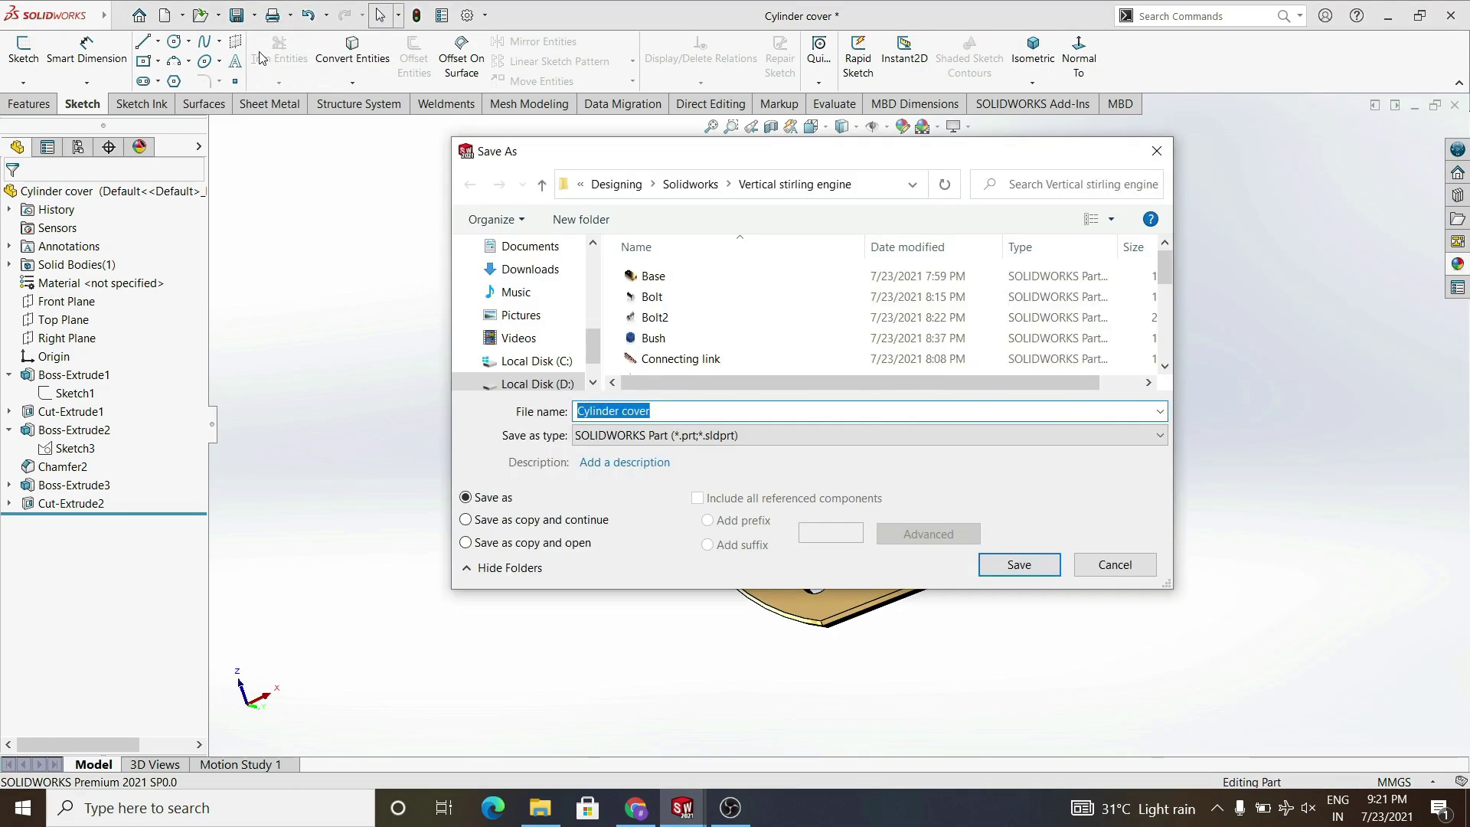
text(Cylinder head)
key(Return)
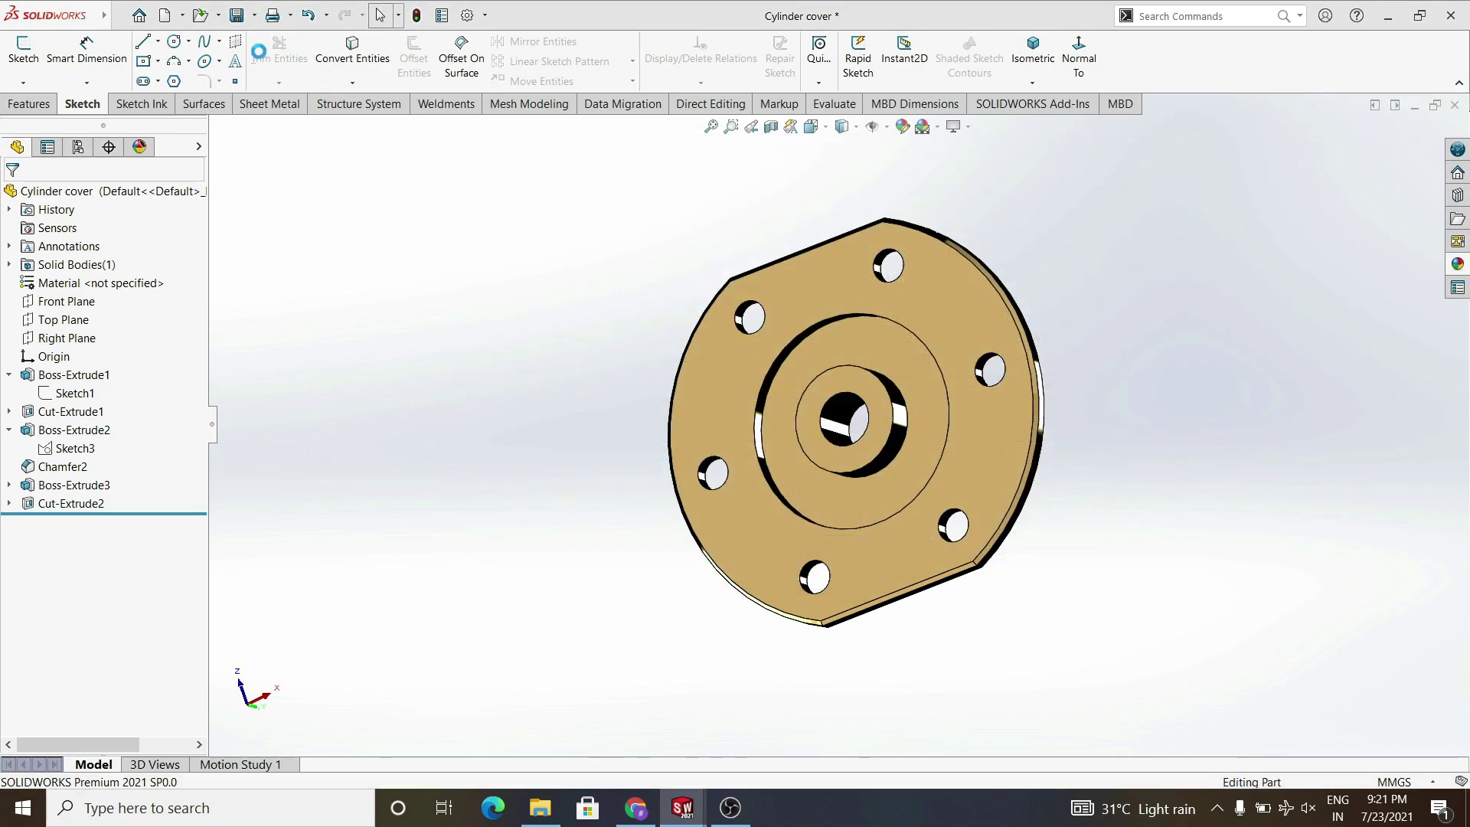
- Switch to a new empty part and start a sketch on the Top Plane
key(ctrl+n)
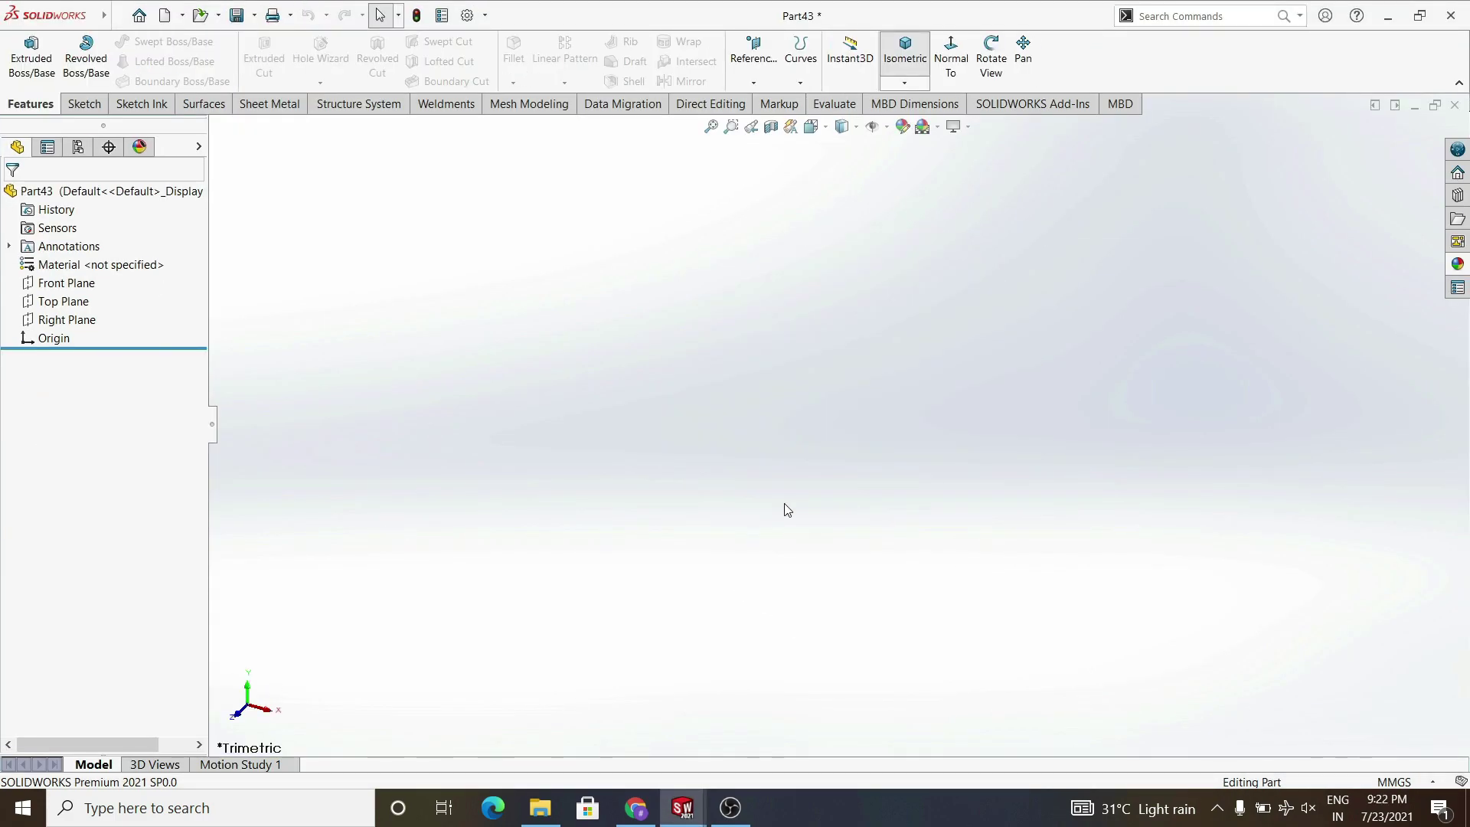
click(70, 302)
click(83, 288)
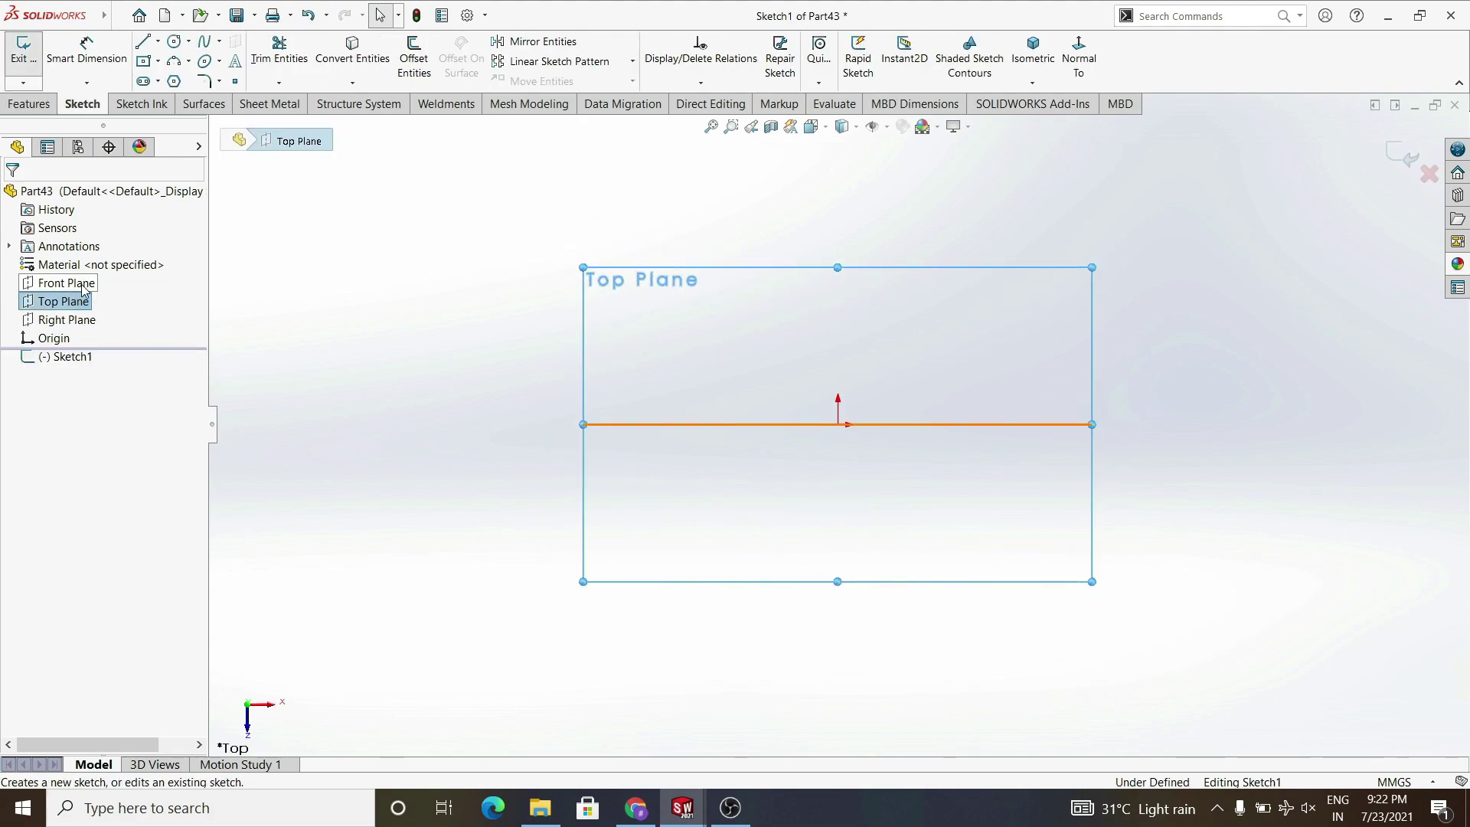
- Draw a circle centred on the origin and dimension its diameter to 100 mm
click(173, 42)
click(838, 424)
click(770, 357)
click(87, 51)
click(772, 356)
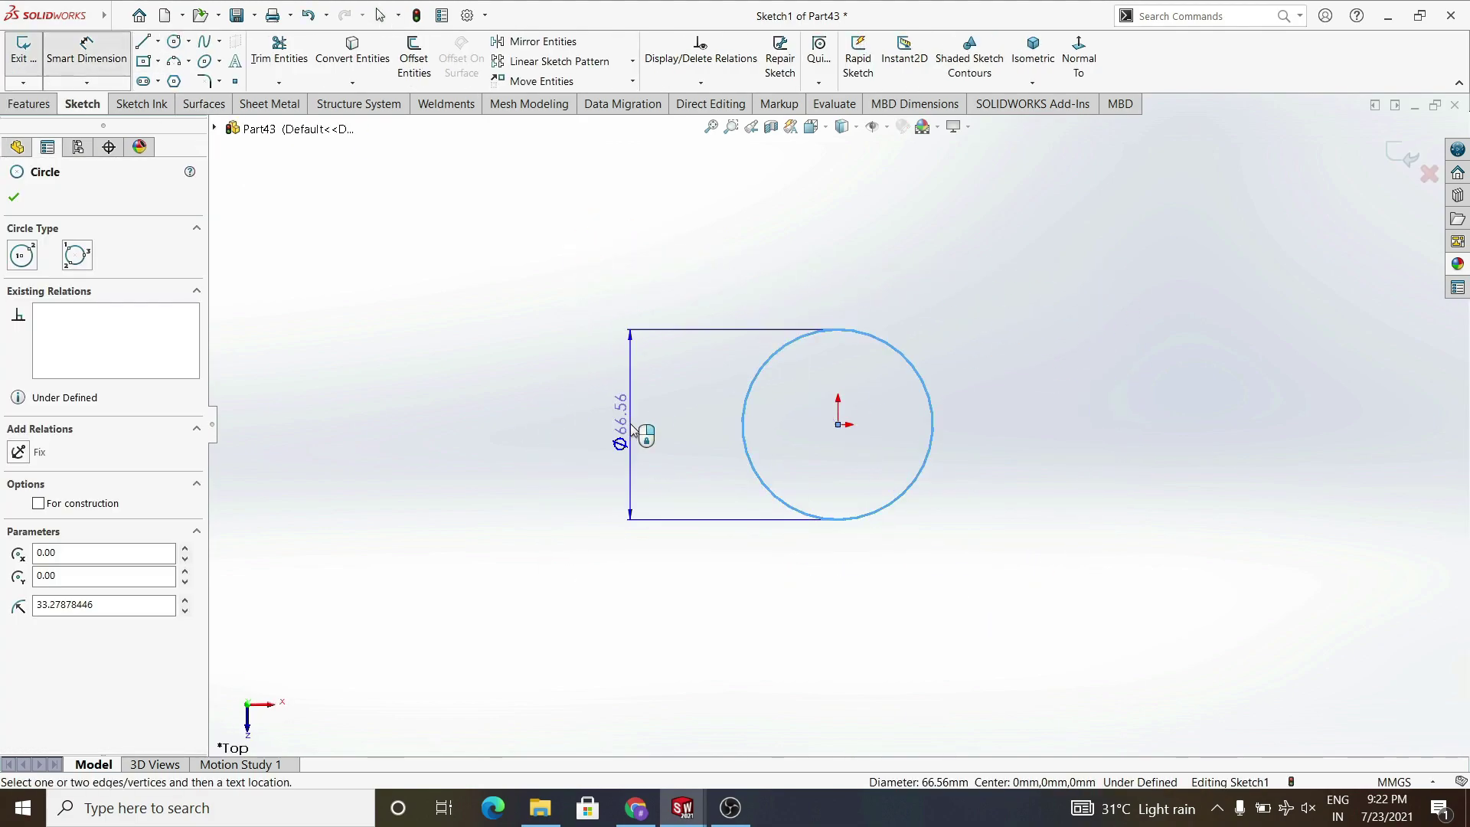
click(630, 425)
text(10)
key(Return)
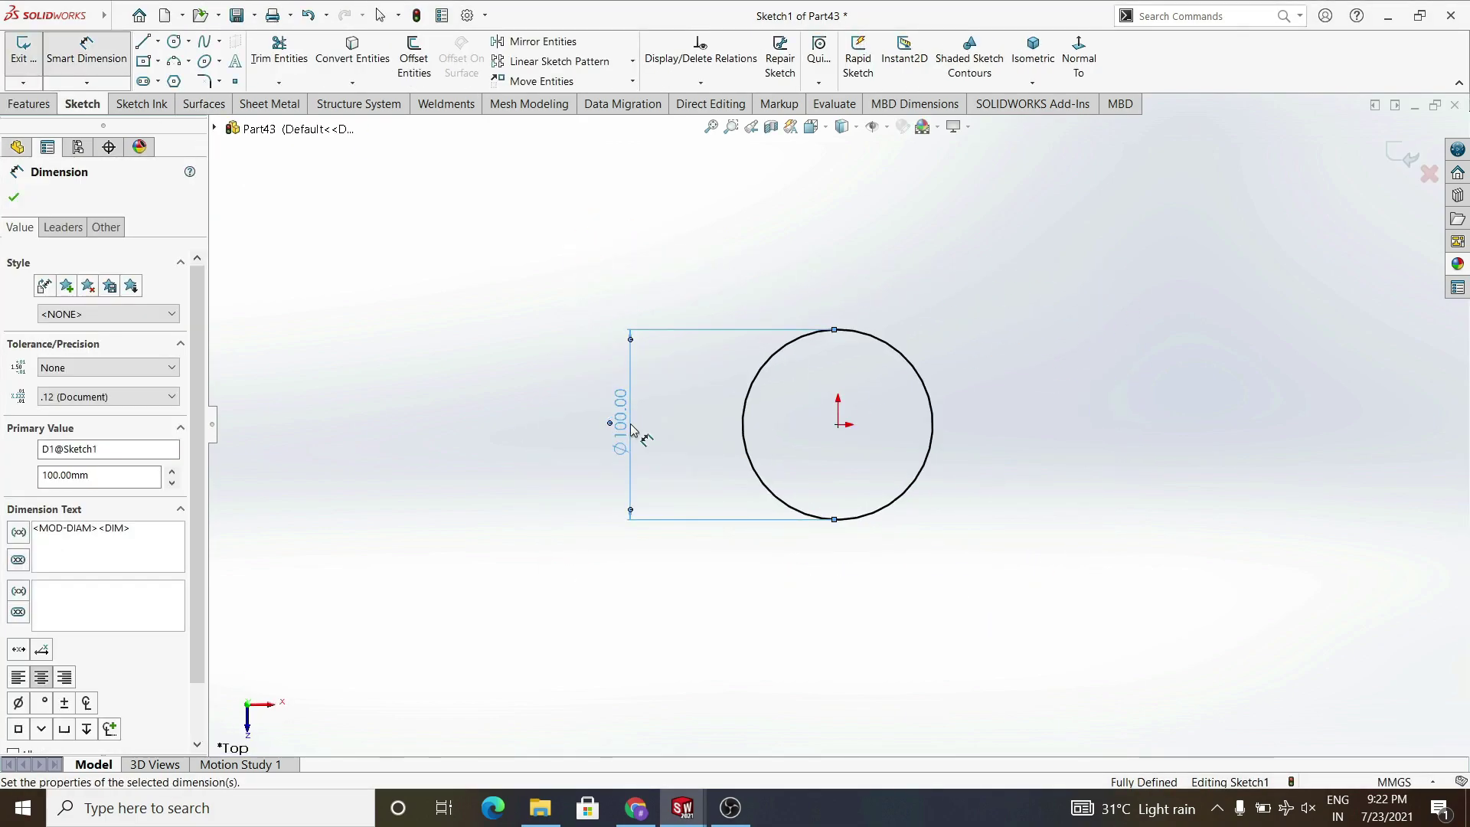
- Exit the sketch and extrude the 100 mm circle 12 mm into a solid disc
click(23, 50)
click(26, 103)
click(10, 56)
text(12)
key(Return)
right_click(355, 262)
click(14, 198)
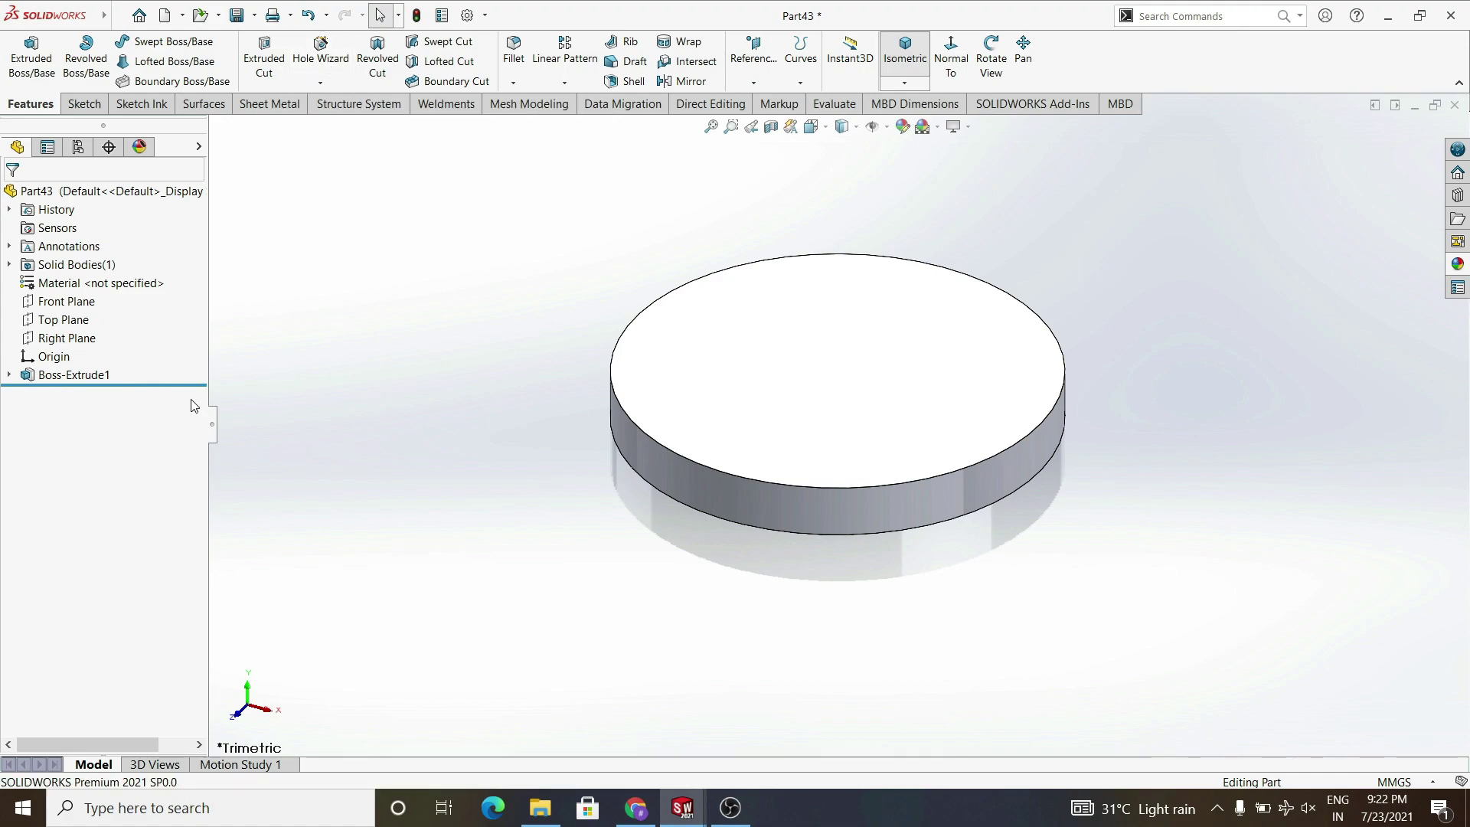
- Place an ISO CTSK Flat countersunk hole on the disc's top face, straight above the origin near the edge
click(321, 51)
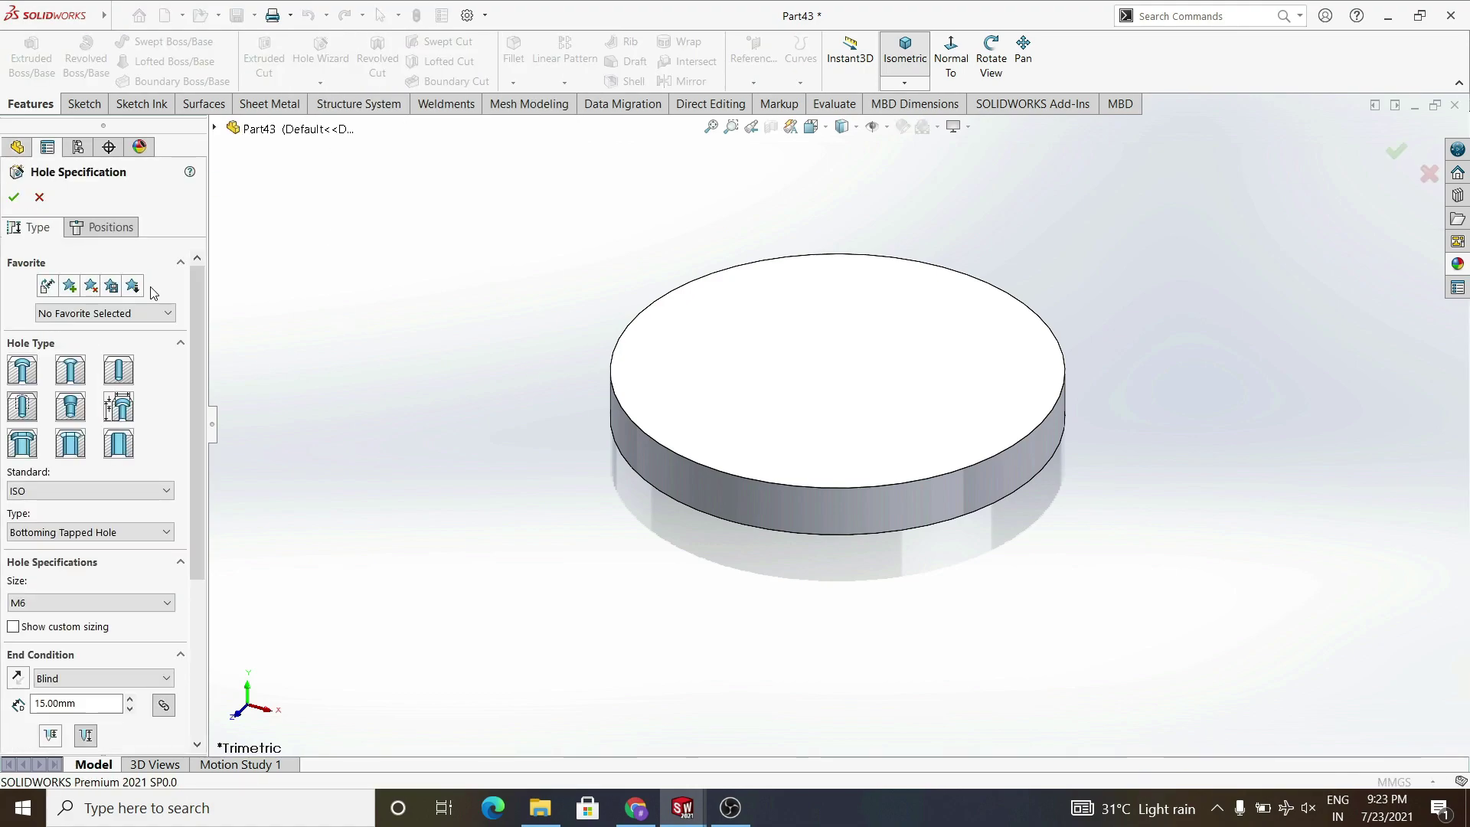
click(71, 370)
scroll(191, 597, down, 1)
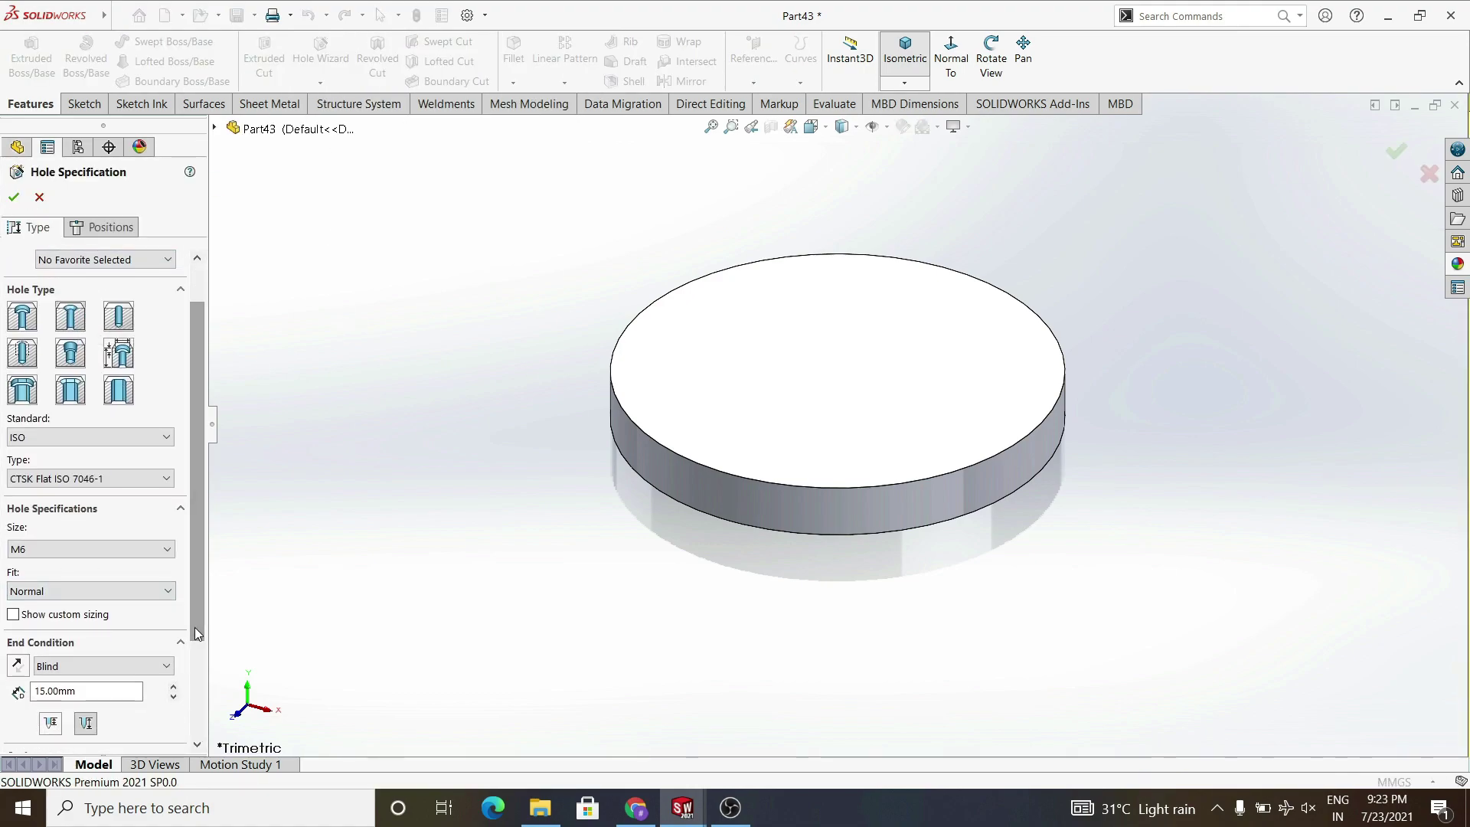
scroll(186, 618, down, 1)
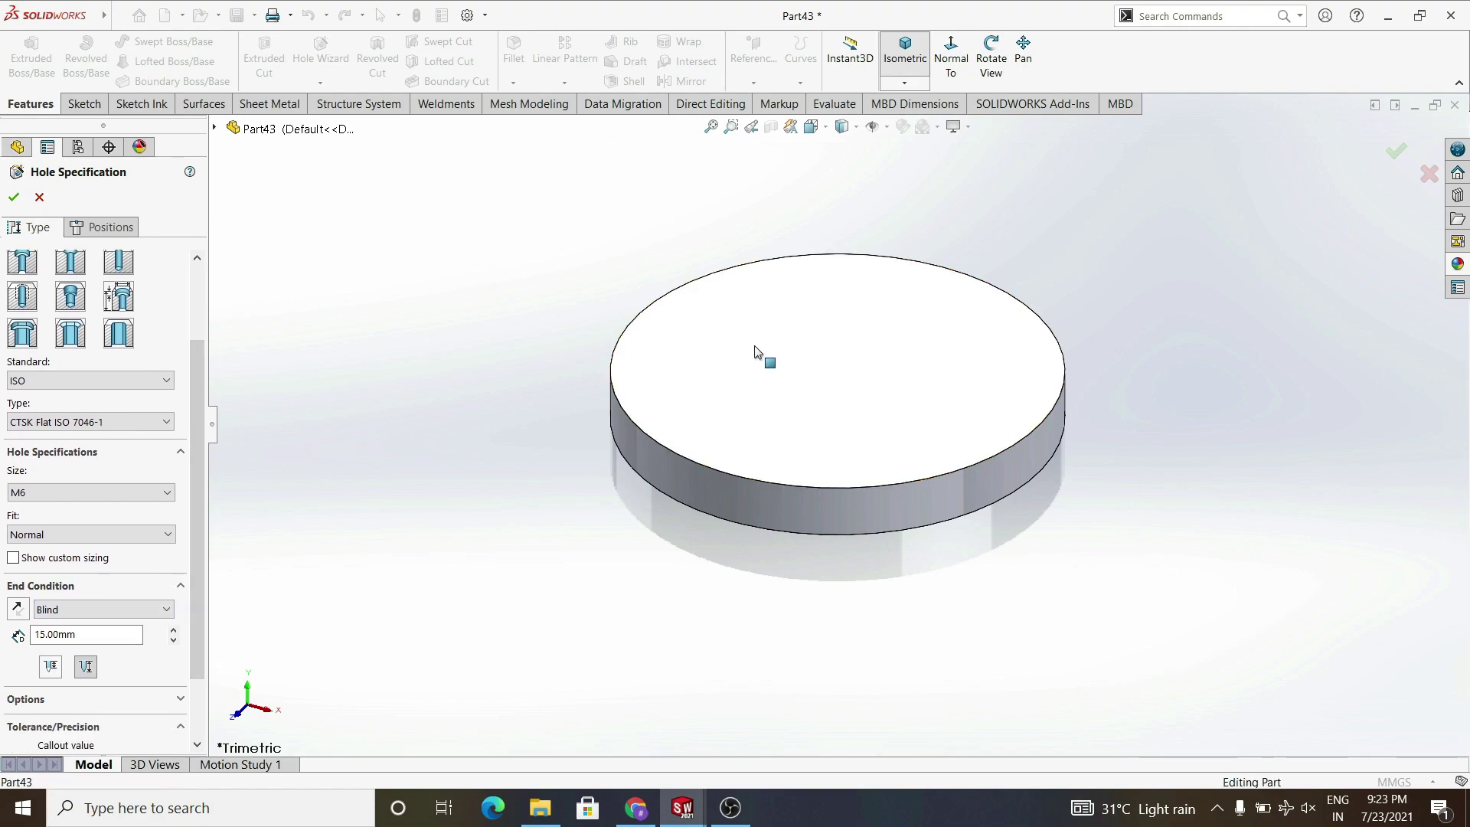
click(796, 414)
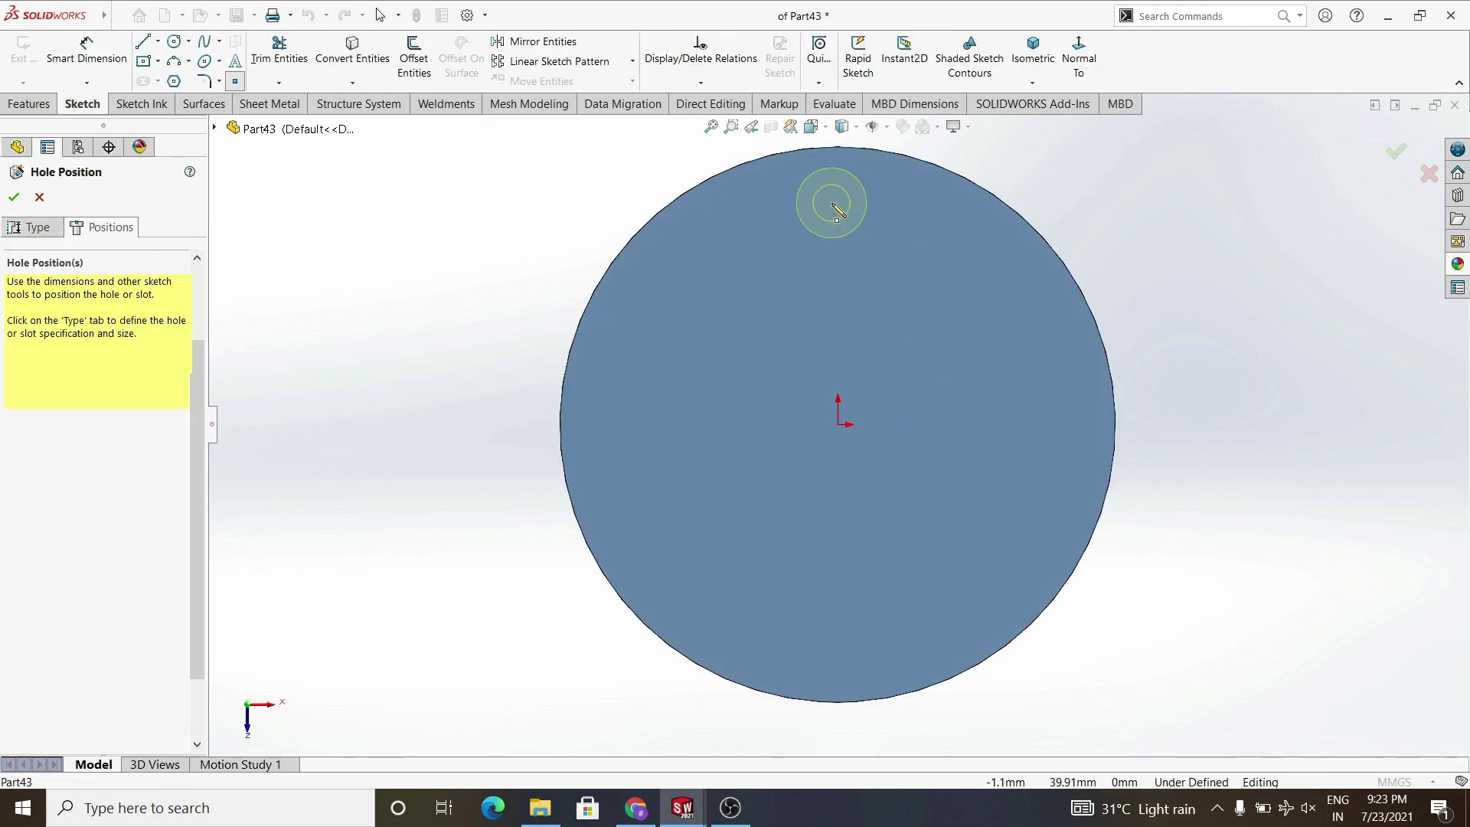
click(838, 211)
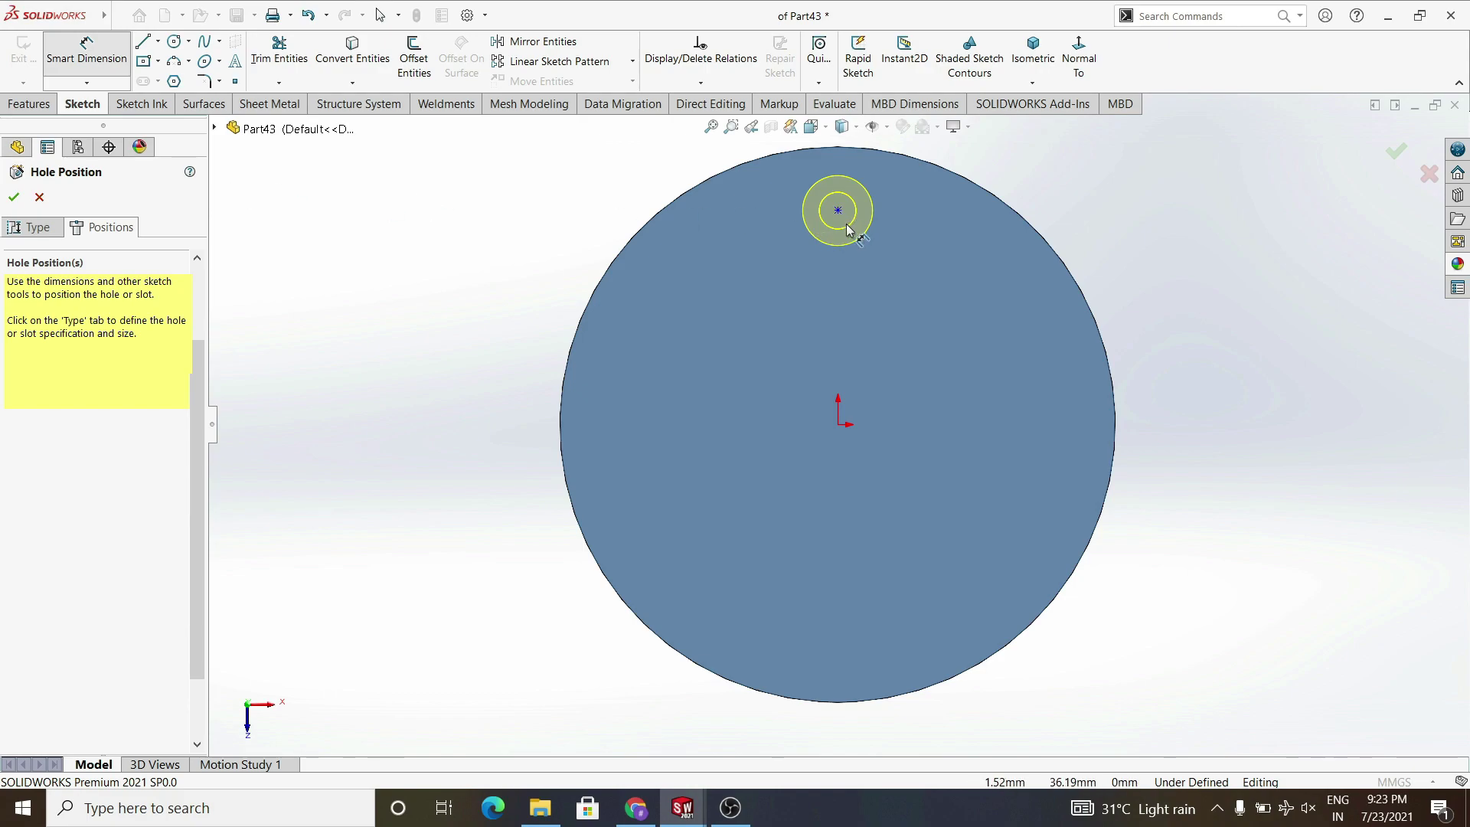
- Set the countersunk hole's size to M5 and complete the hole
click(14, 198)
click(839, 417)
click(14, 197)
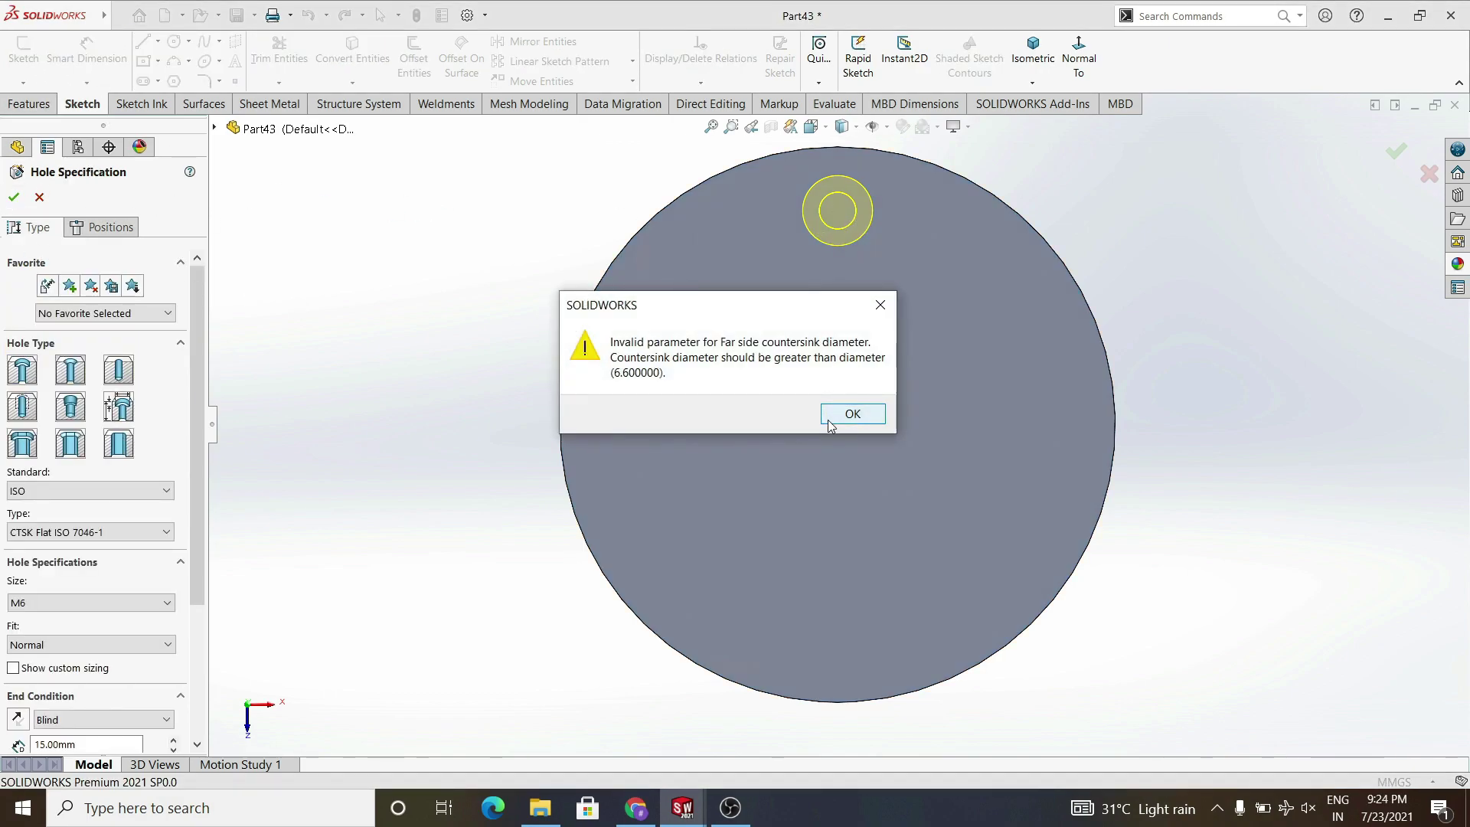
click(837, 419)
scroll(142, 558, down, 3)
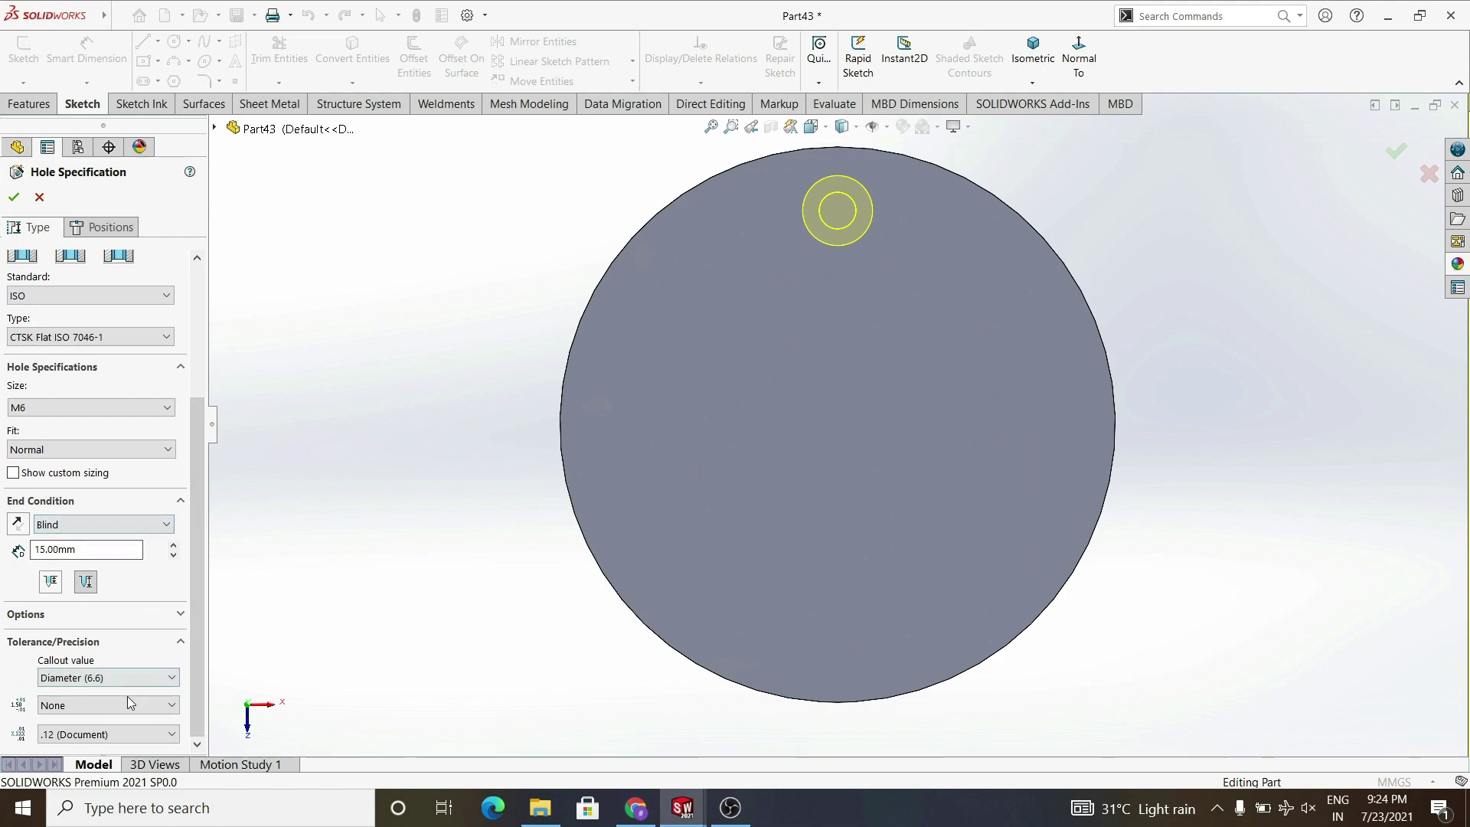
click(139, 409)
click(119, 504)
click(14, 198)
- Start a sketch on the disc's top face and draw a horizontal construction line about 66 mm long through the origin
mouse_move(398, 295)
middle_down()
mouse_move(575, 350)
mouse_move(408, 430)
middle_up()
click(720, 426)
click(785, 381)
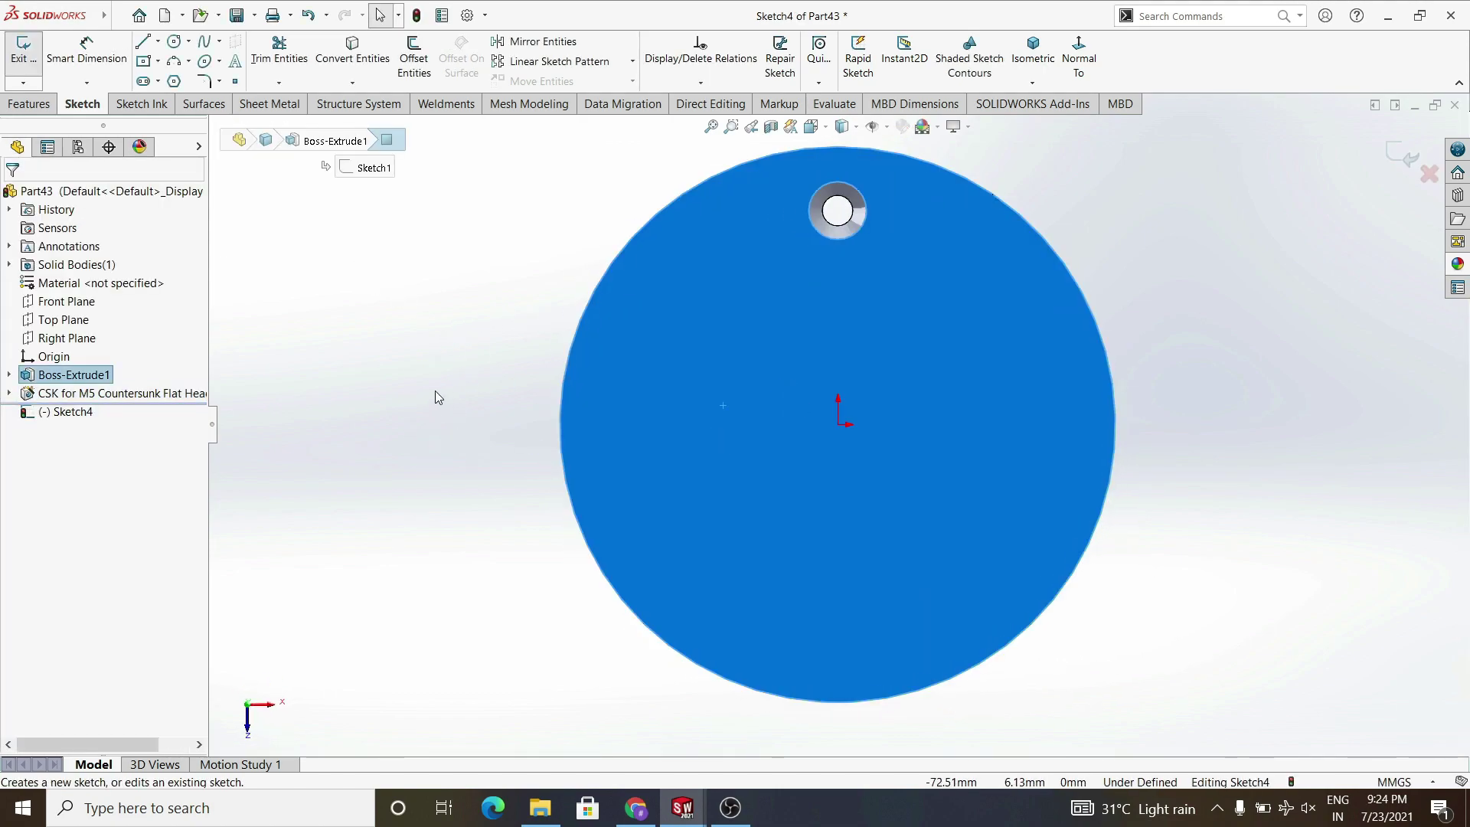
click(143, 40)
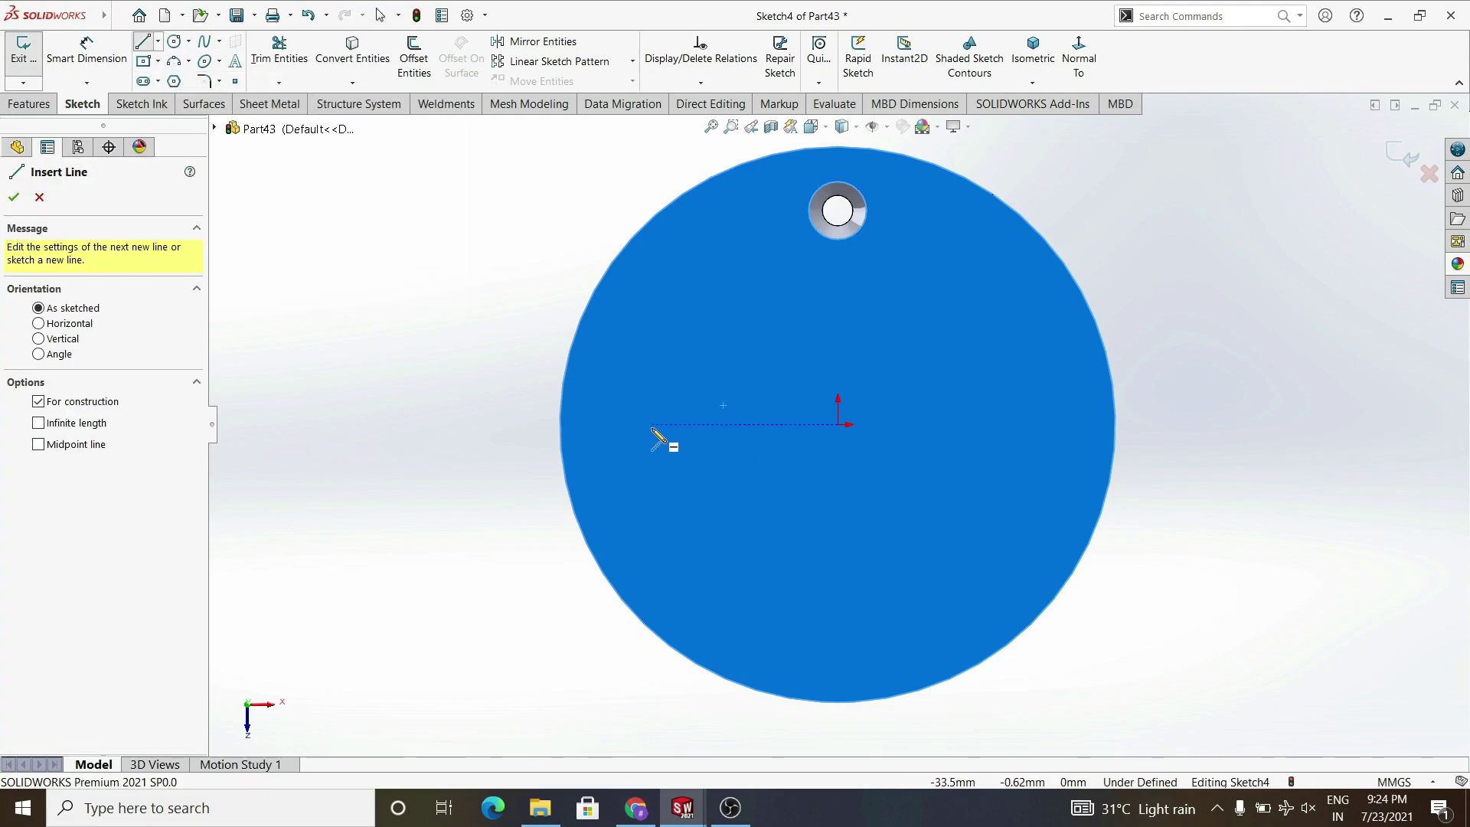
click(644, 424)
click(1008, 426)
key(Escape)
- Add the sketch text "Stirling Engine" along the construction line
click(235, 61)
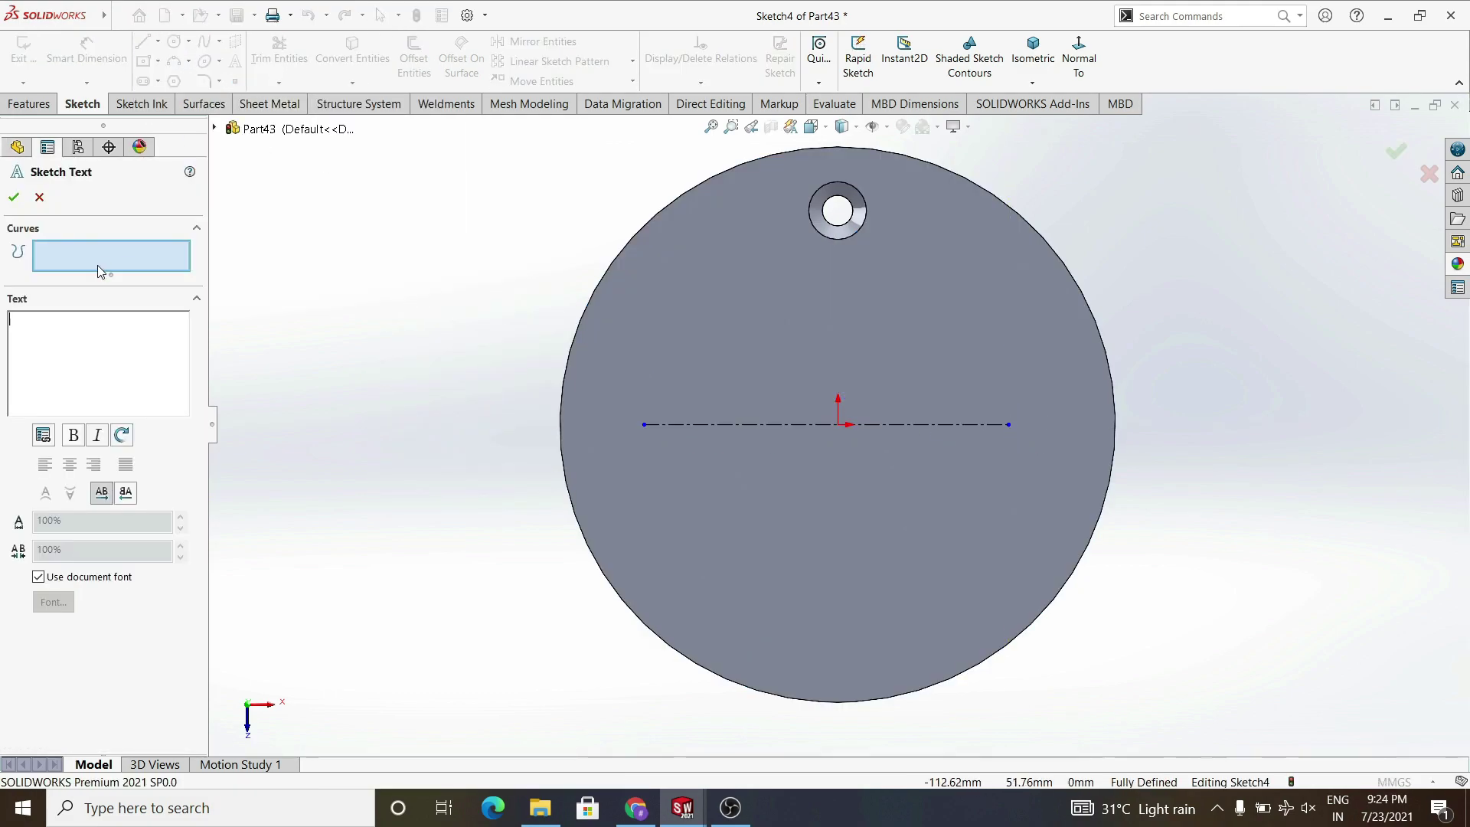
click(809, 424)
text(St)
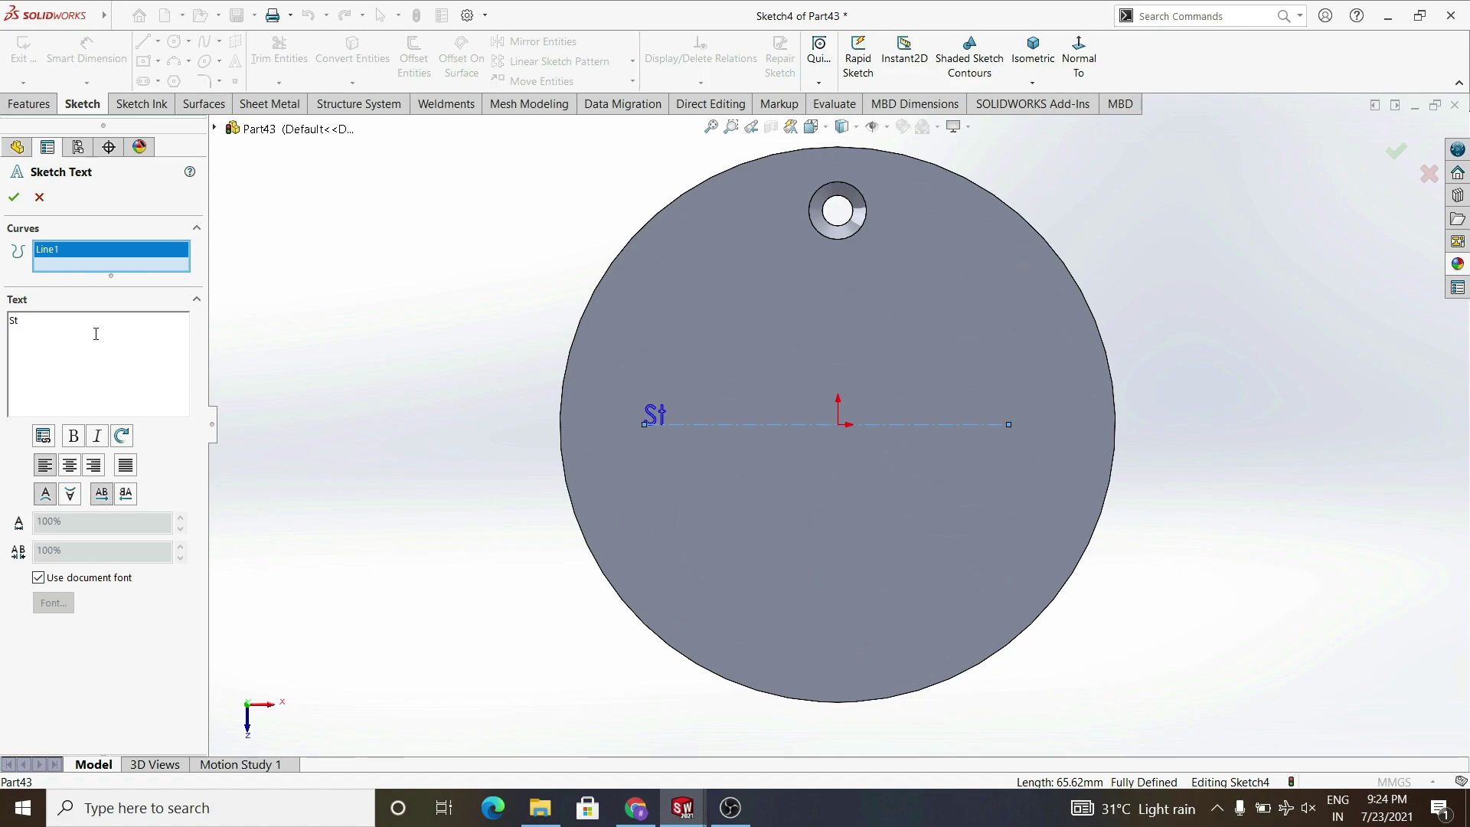
text(irling Engine)
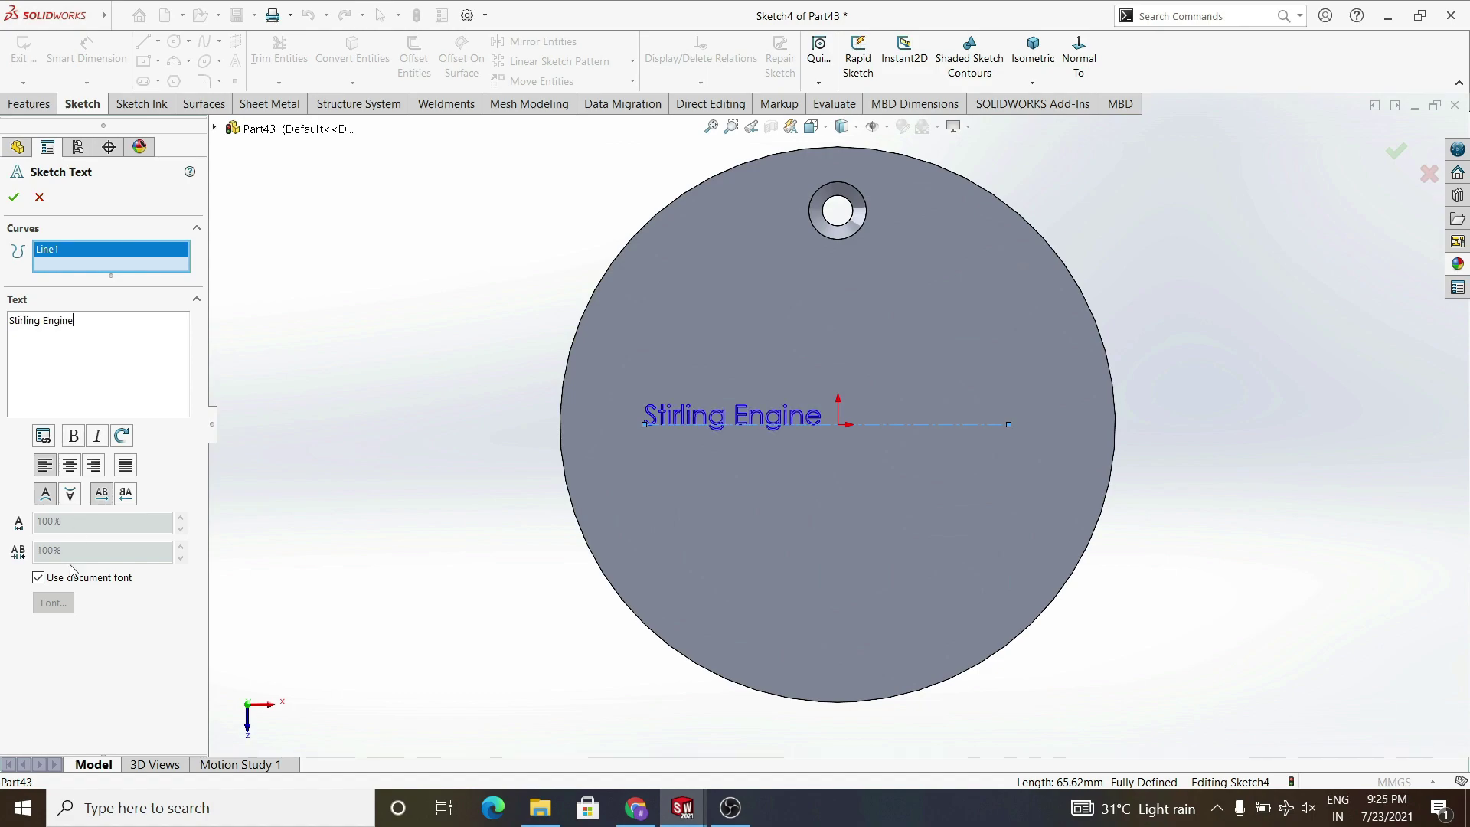
- Override the document font with a larger text height and pad the text with leading spaces to centre it on the line
click(38, 577)
click(53, 602)
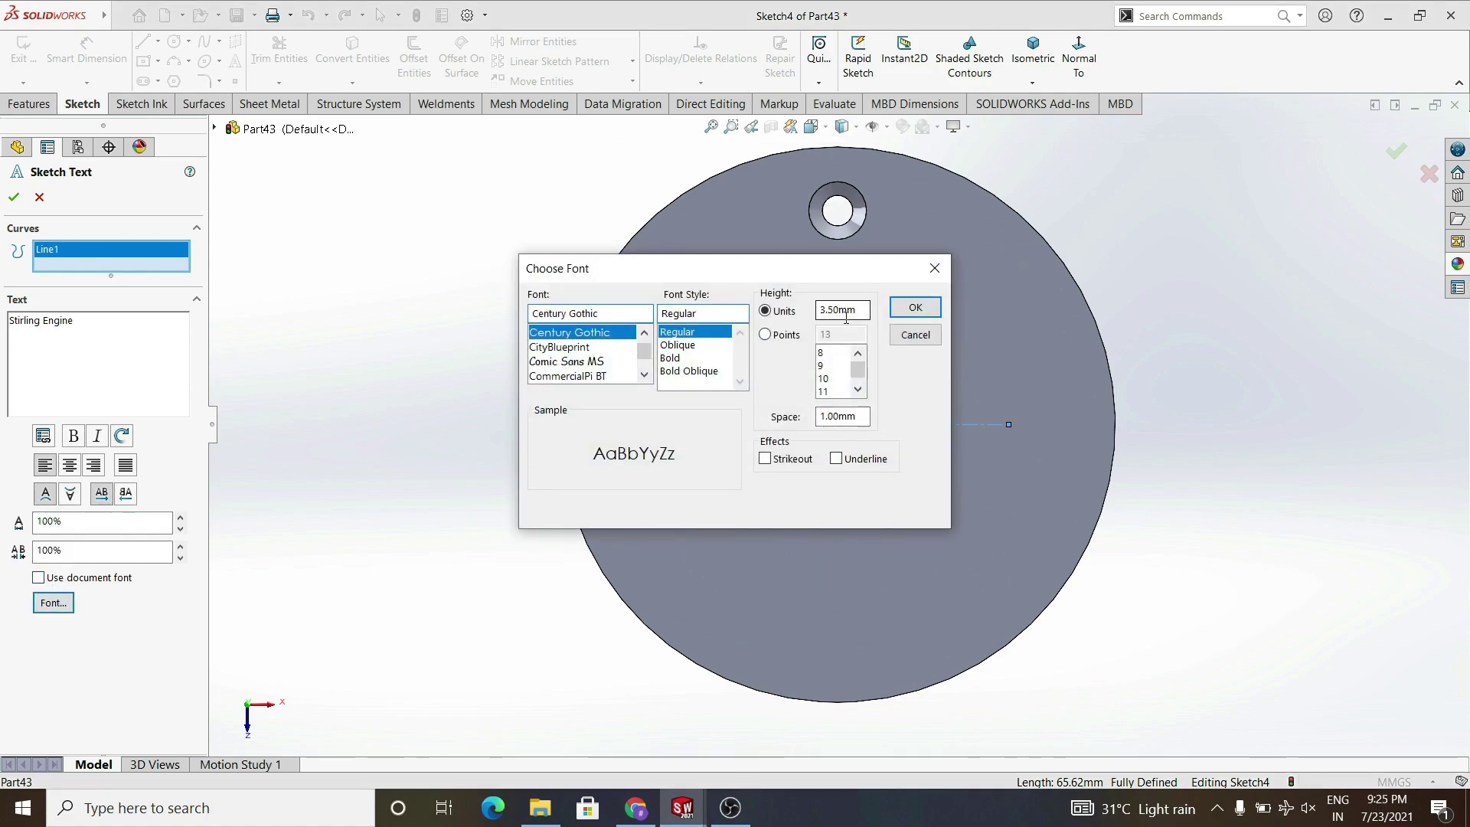
drag(859, 305, 819, 320)
click(896, 309)
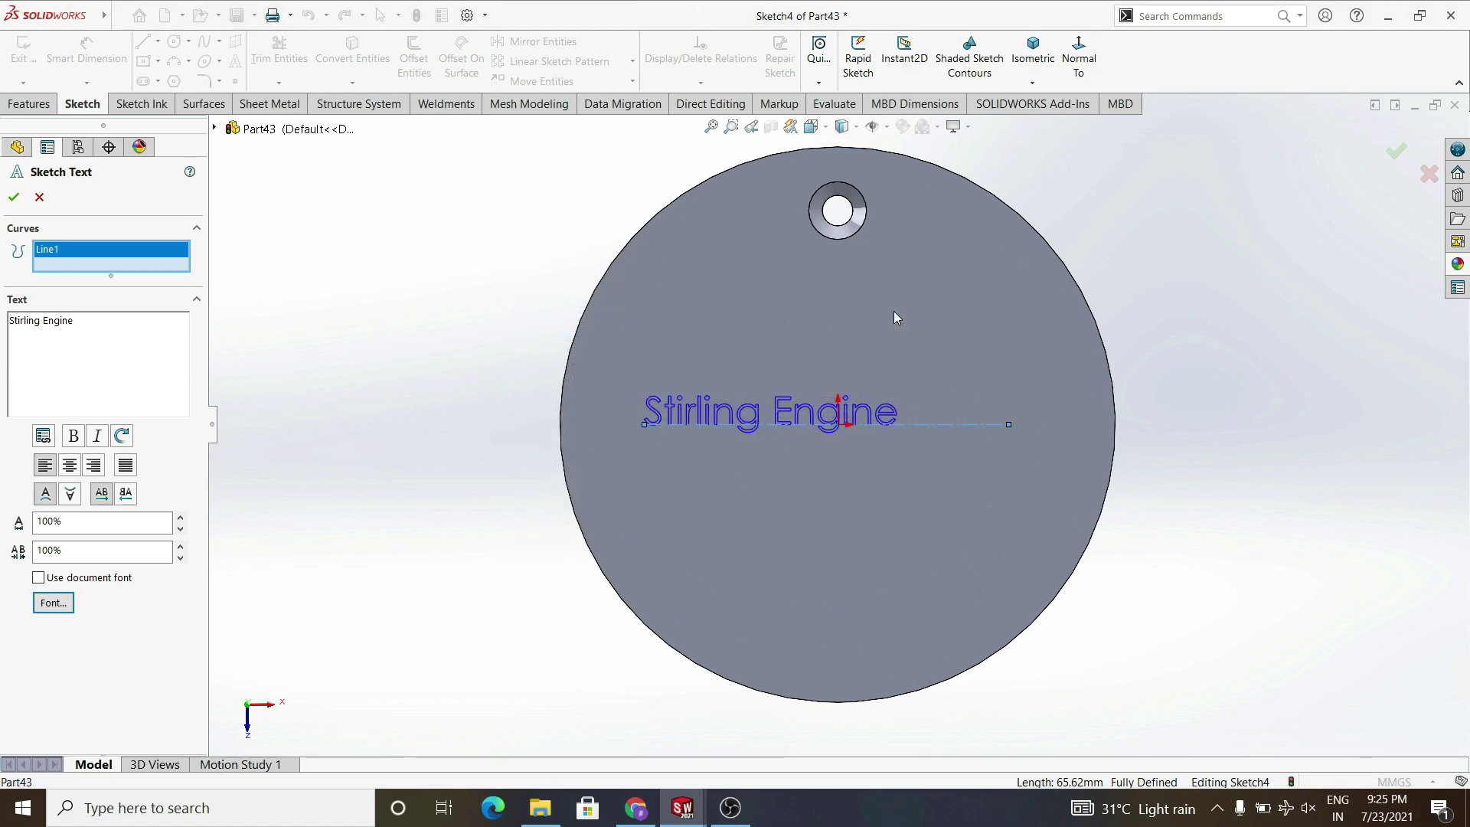
click(10, 321)
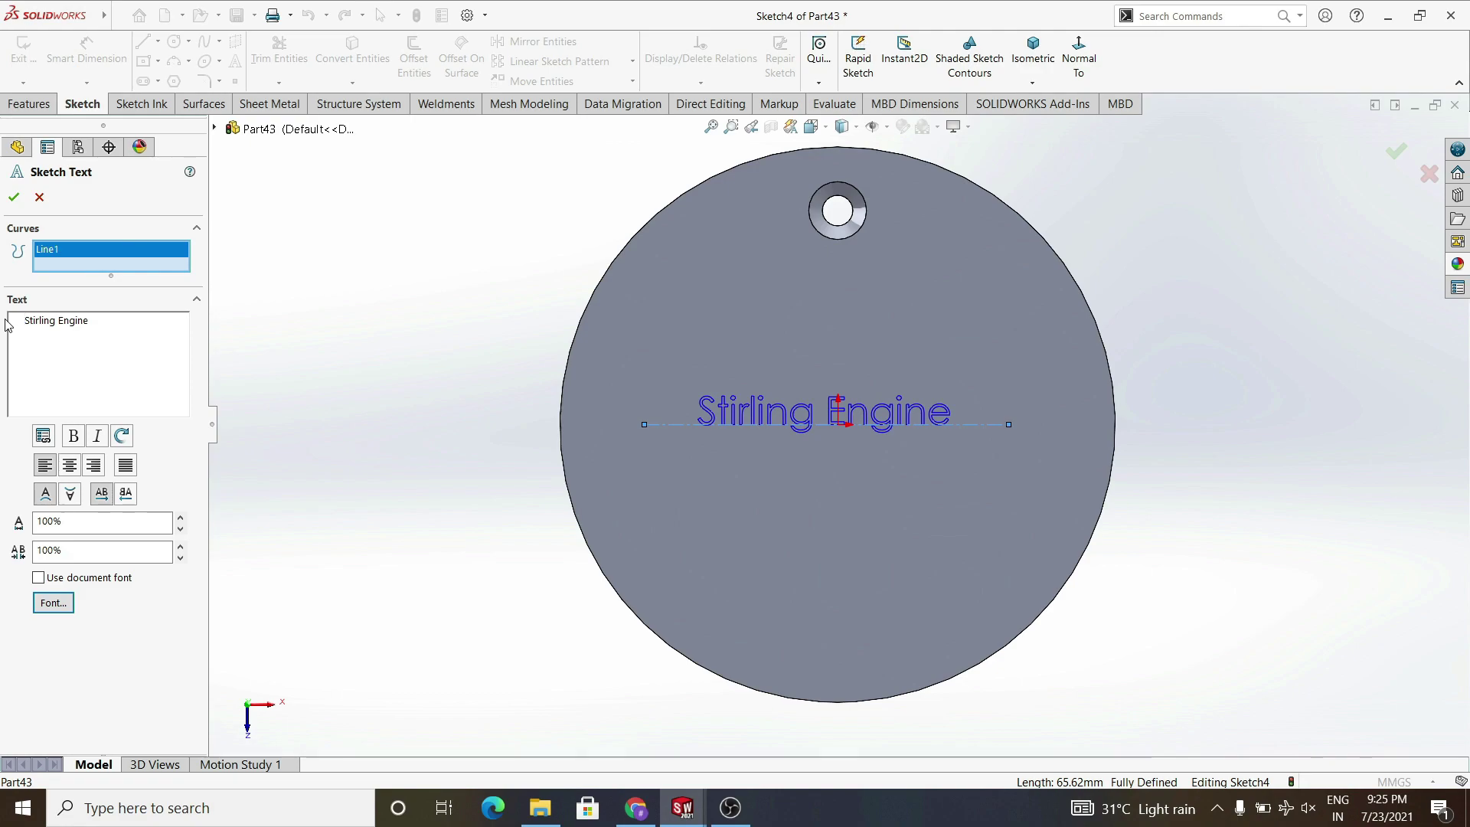
click(20, 198)
- Try to split the disc's top face by projecting the current text sketch as a split line
mouse_move(404, 423)
middle_down()
mouse_move(700, 457)
mouse_move(406, 435)
middle_up()
click(405, 435)
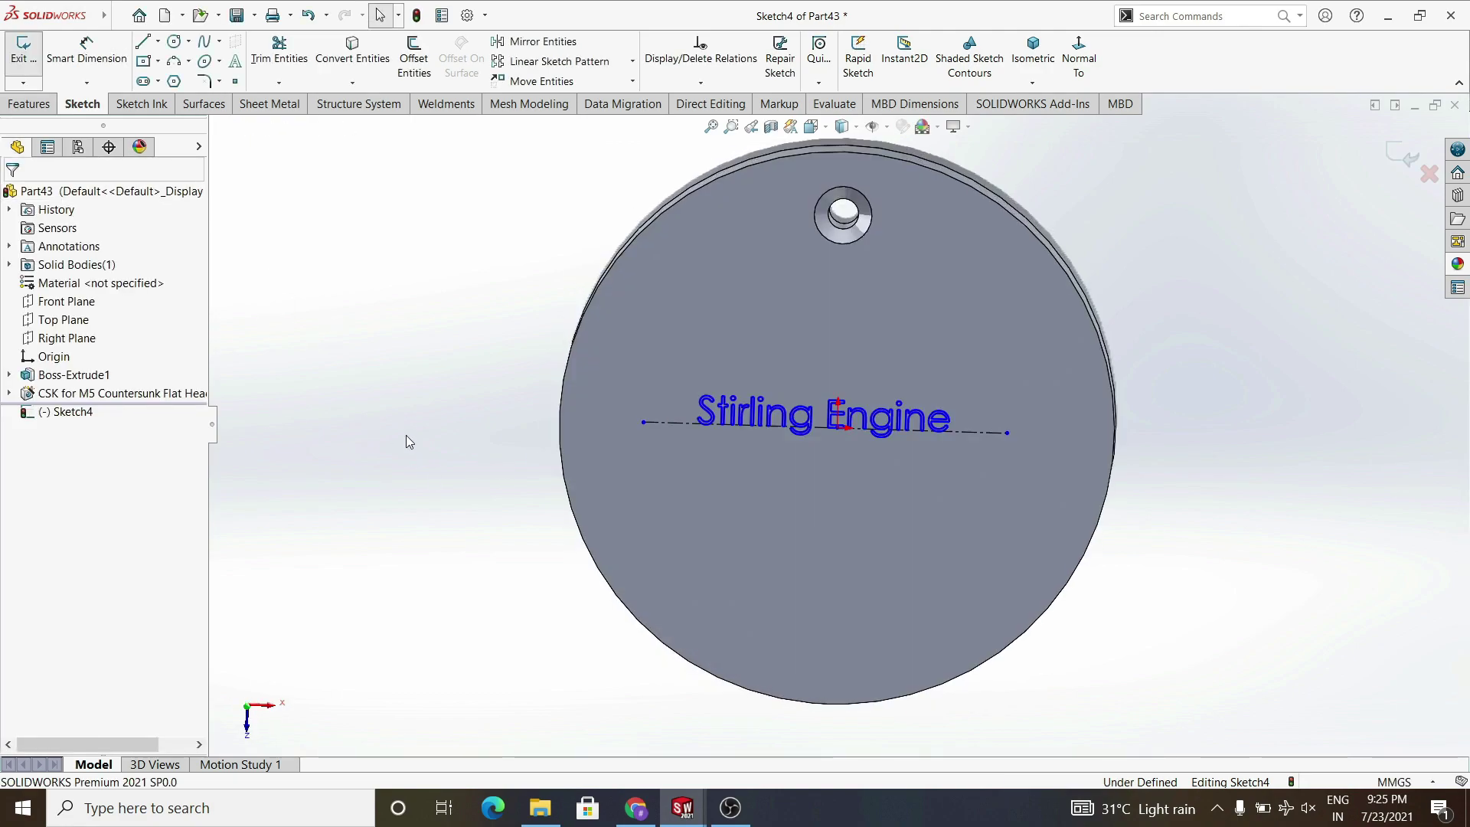
click(31, 104)
click(800, 56)
click(825, 94)
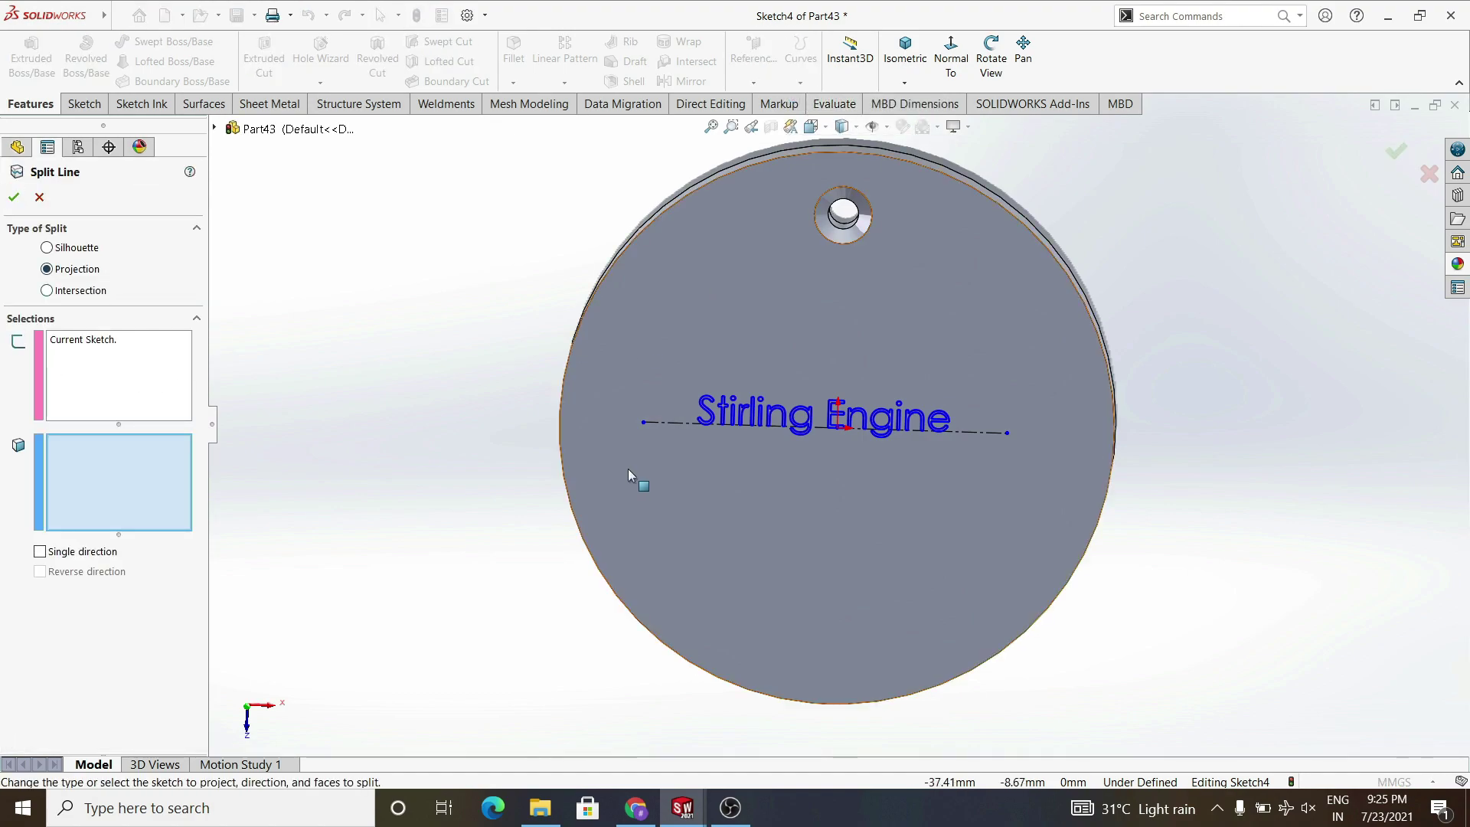
click(761, 360)
scroll(773, 367, down, 10)
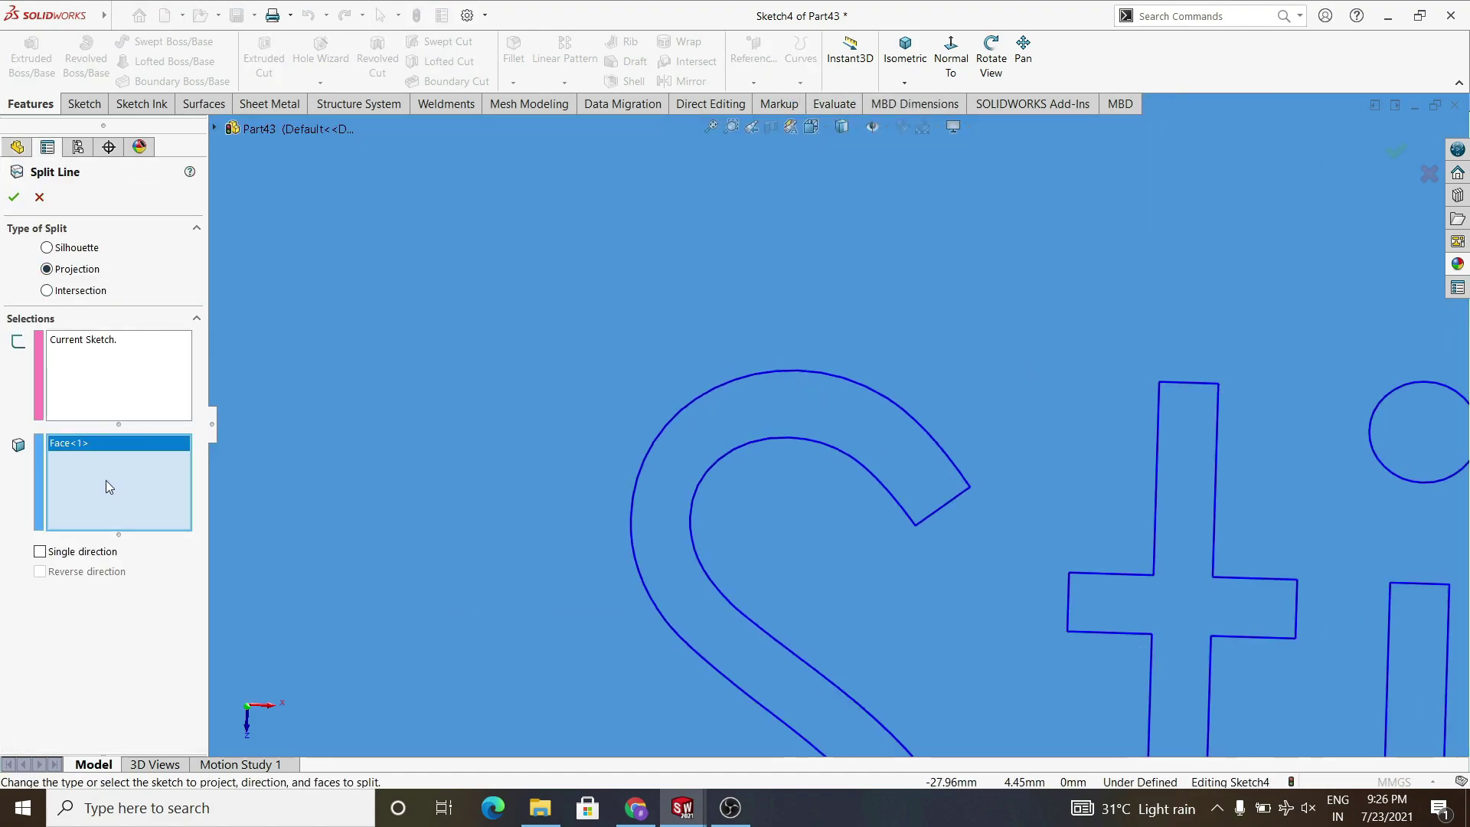
key(Delete)
click(836, 410)
click(866, 438)
click(866, 438)
click(866, 438)
scroll(874, 493, up, 10)
mouse_move(790, 526)
middle_down()
mouse_move(820, 540)
mouse_move(935, 535)
mouse_move(804, 536)
middle_up()
scroll(820, 541, up, 4)
click(97, 376)
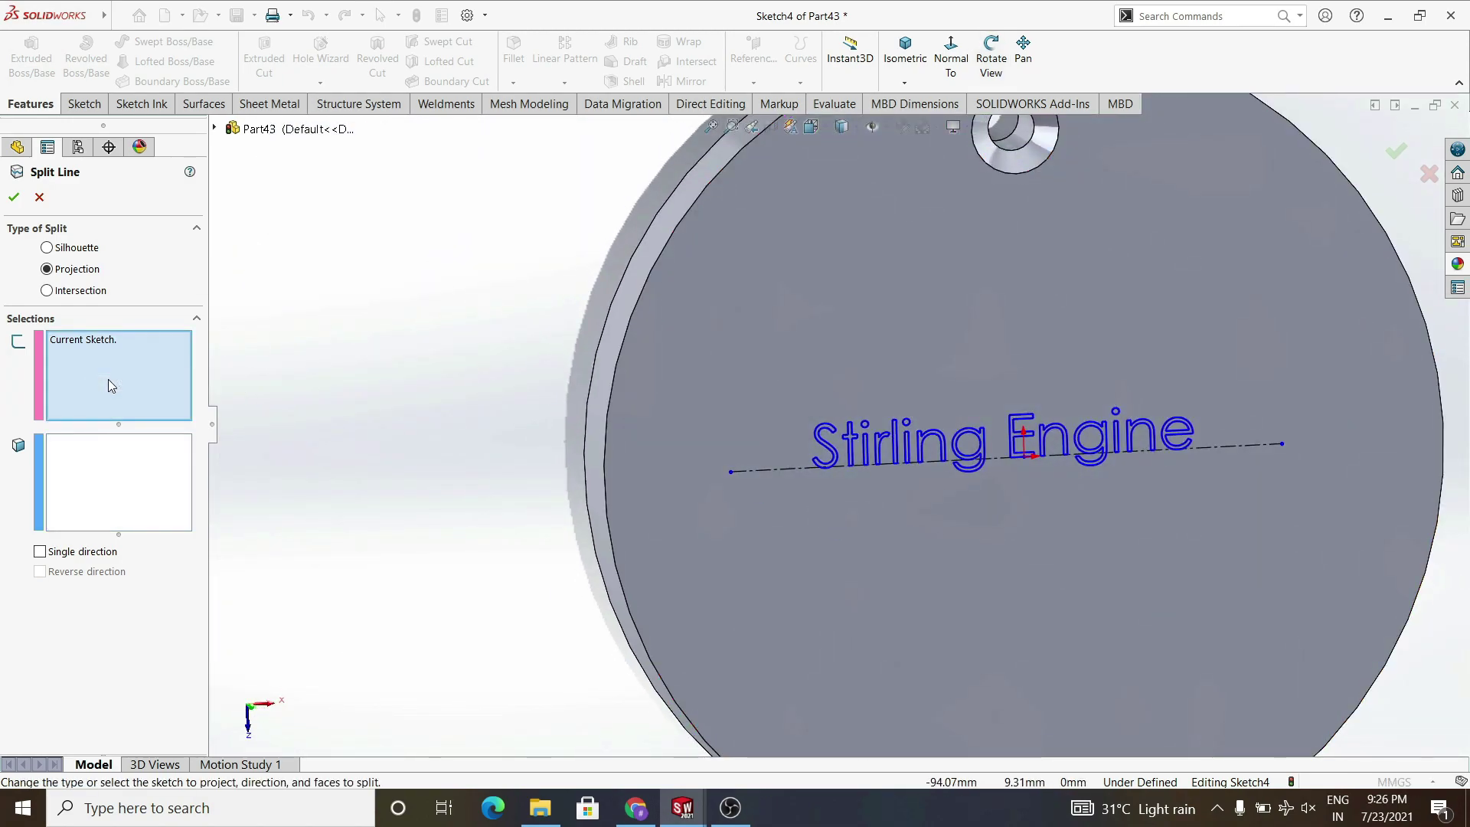
right_click(123, 349)
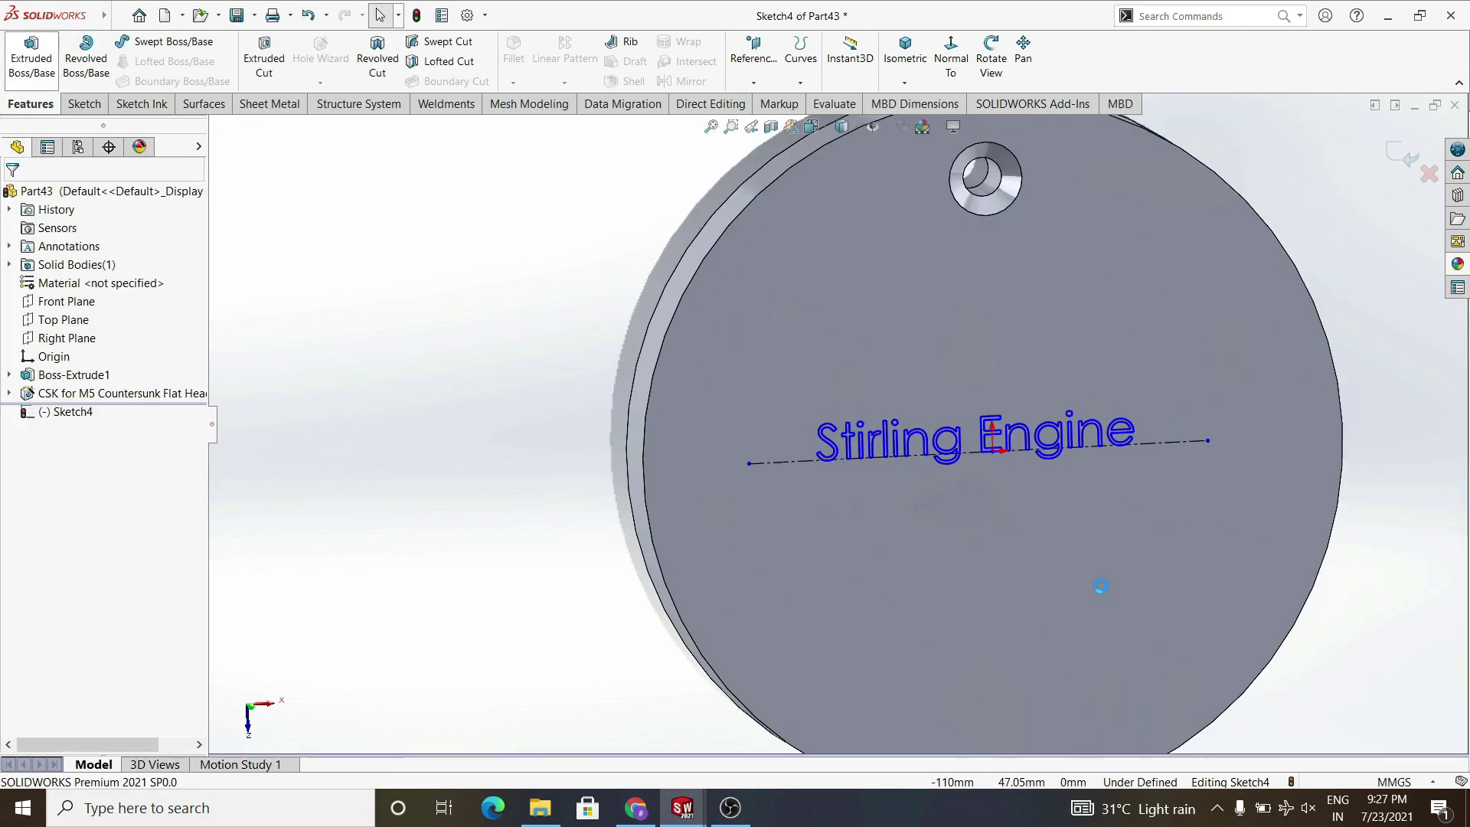
- Extrude the "Stirling Engine" text 2 mm as a boss on the disc
middle_drag(1103, 594, 863, 570)
text(2)
key(Return)
scroll(784, 519, down, 3)
middle_drag(784, 518, 877, 302)
click(14, 197)
- Apply a green colour appearance to the extruded "Stirling Engine" text feature
scroll(784, 476, up, 3)
middle_drag(784, 476, 689, 586)
click(902, 127)
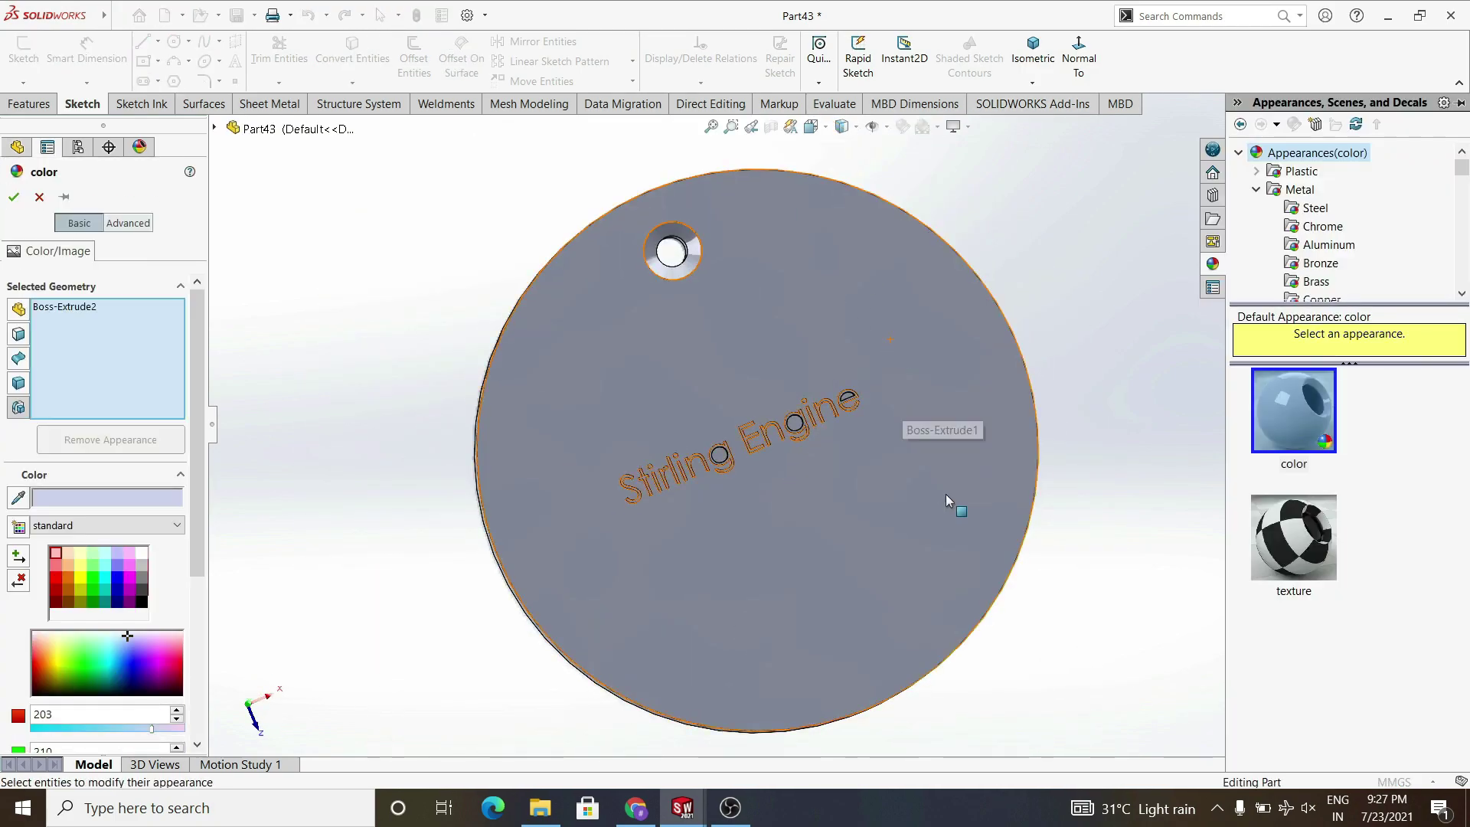
click(1287, 562)
drag(147, 640, 81, 659)
middle_drag(536, 651, 603, 540)
click(14, 197)
- Apply the black-and-white checkered texture appearance to the disc part
click(367, 525)
scroll(804, 459, up, 3)
middle_drag(804, 460, 742, 428)
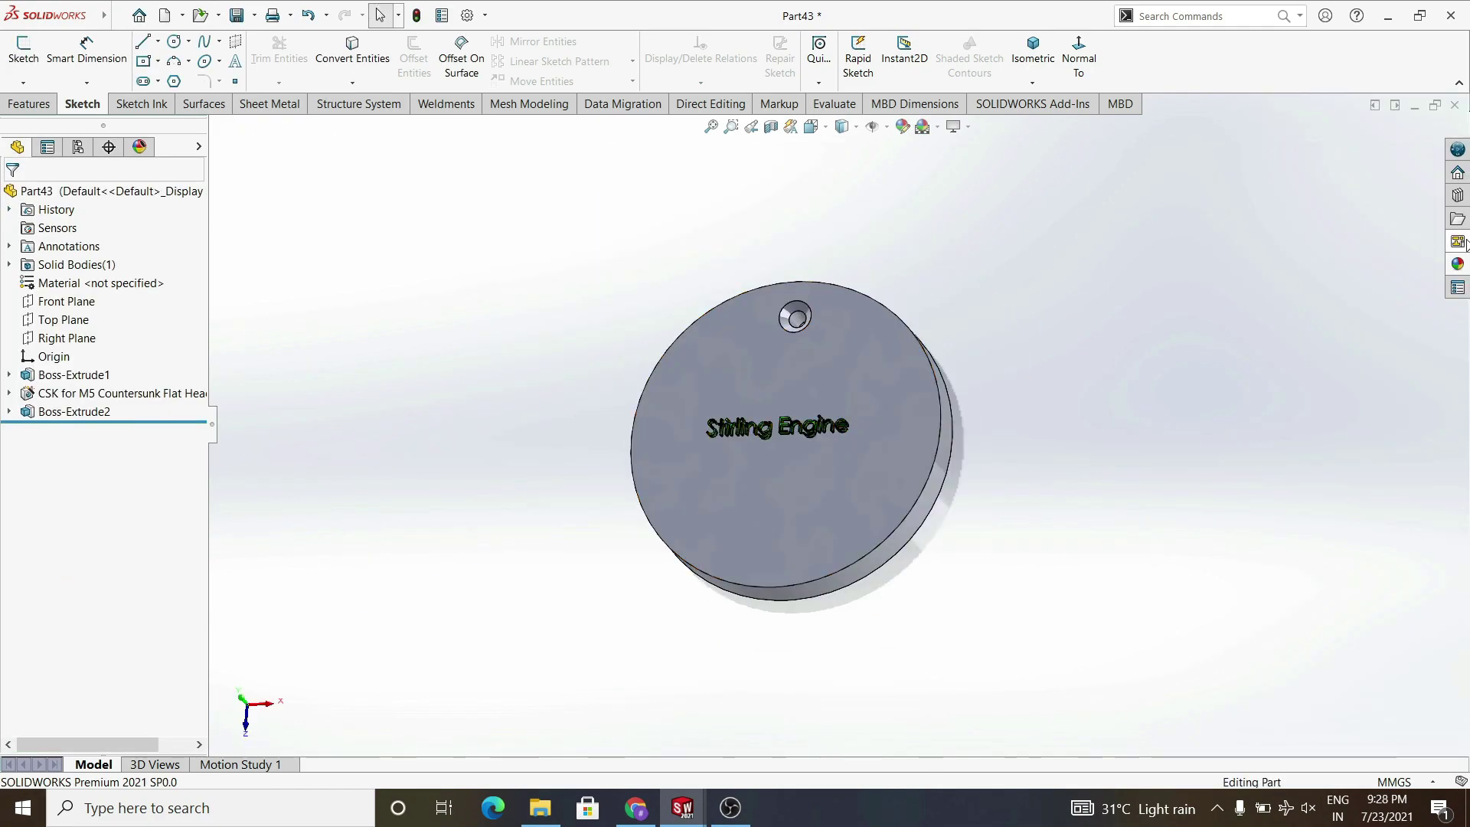
click(1459, 264)
double_click(1322, 558)
middle_drag(1134, 568, 1085, 538)
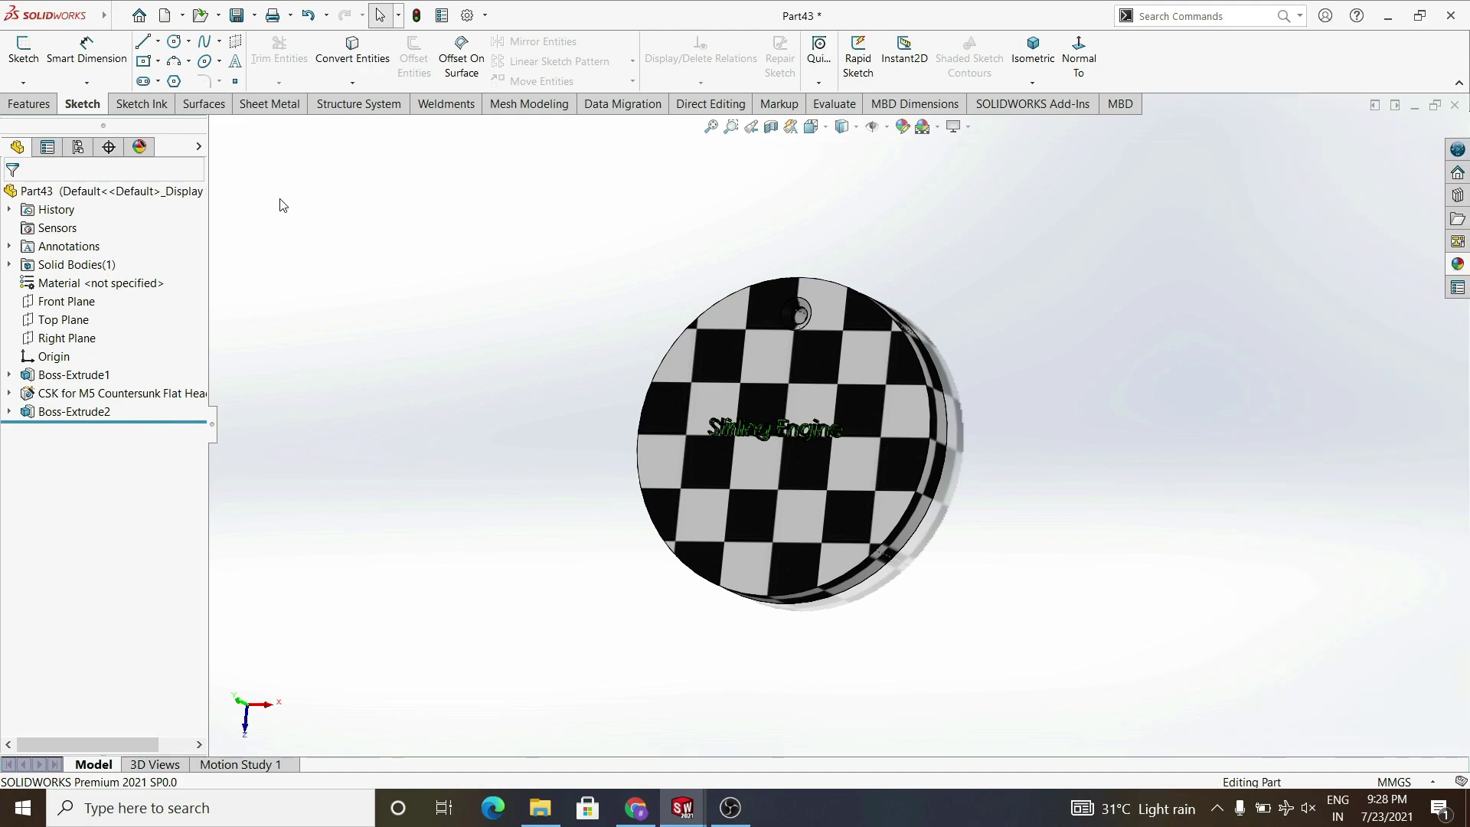
- Save the disc part in the Vertical stirling engine folder
key(ctrl+s)
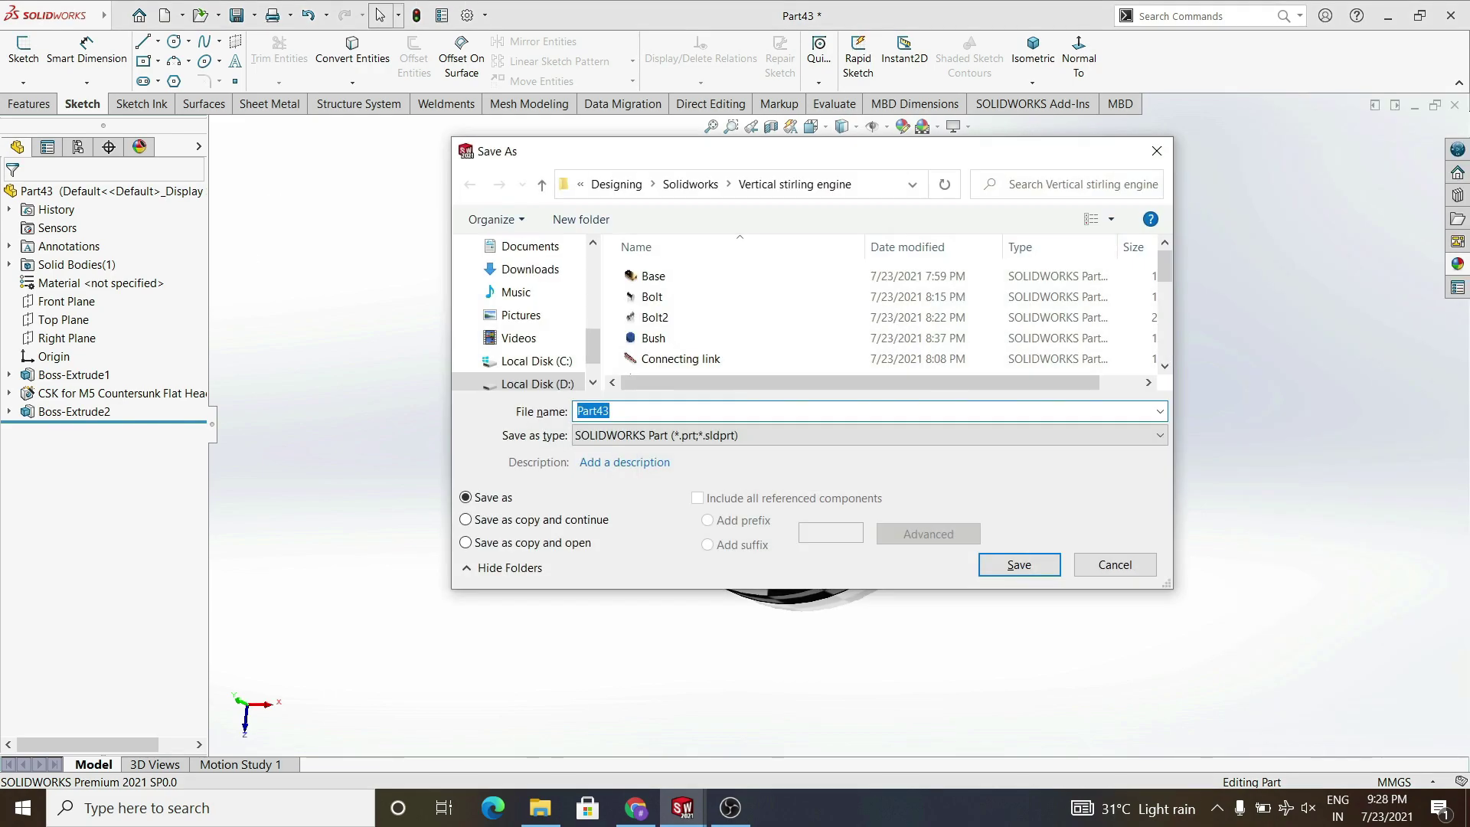